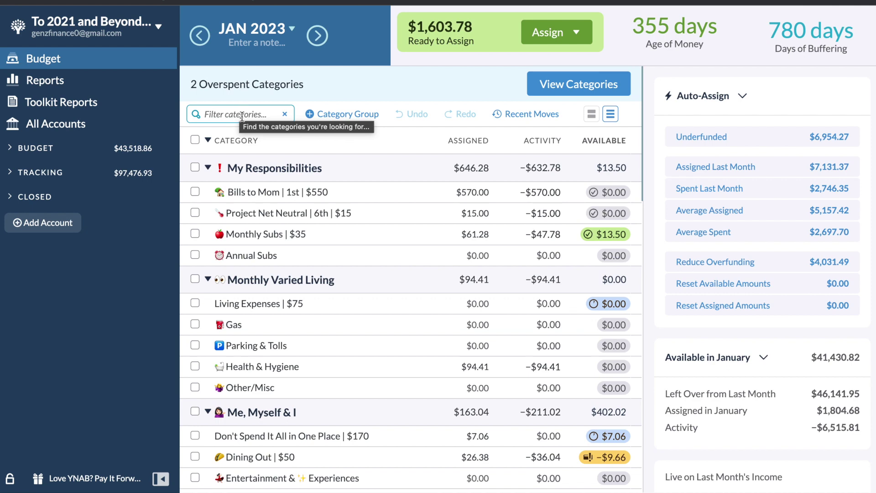
scroll(277, 181, "down", 3)
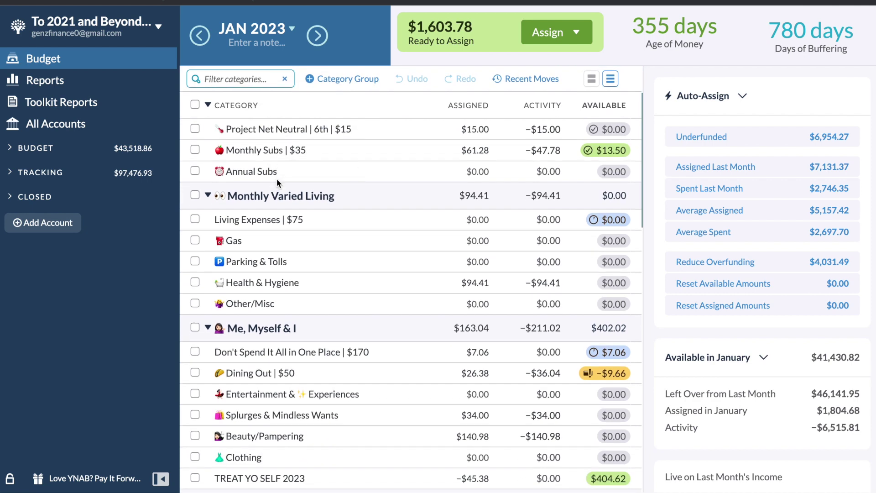
scroll(276, 179, "down", 5)
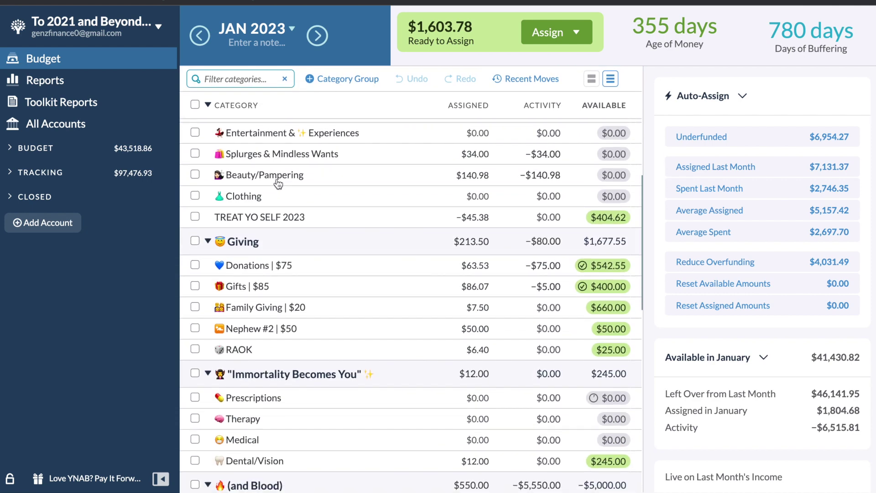
scroll(278, 184, "down", 5)
scroll(278, 184, "up", 15)
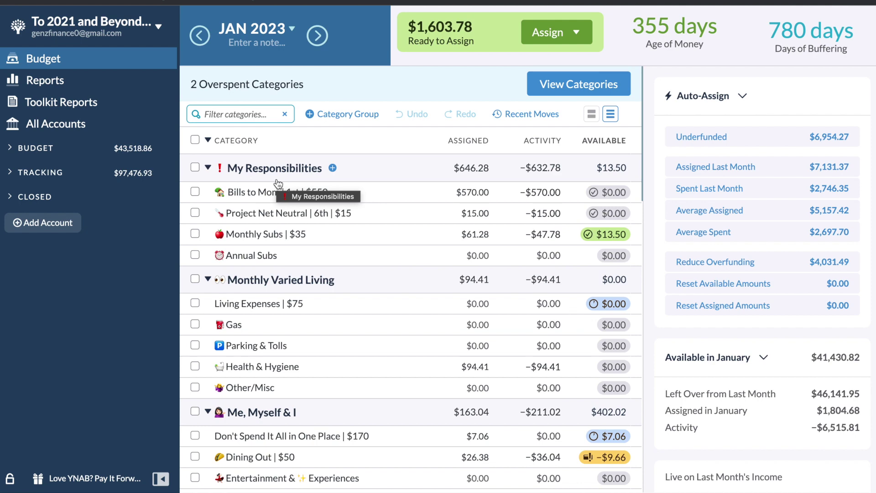
left_click(9, 148)
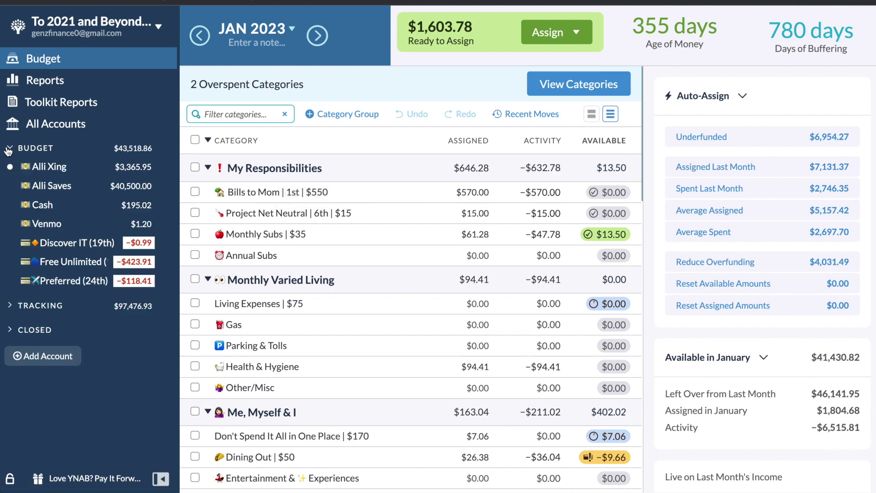
left_click(83, 170)
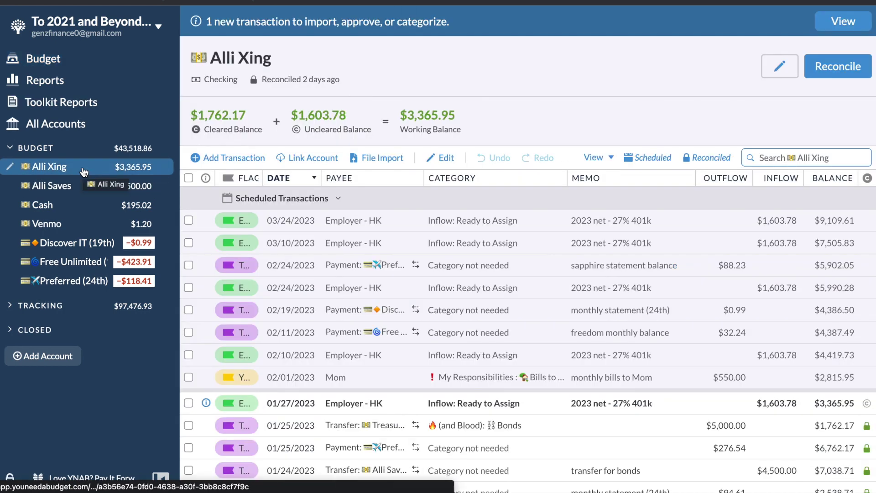
key("ctrl+plus")
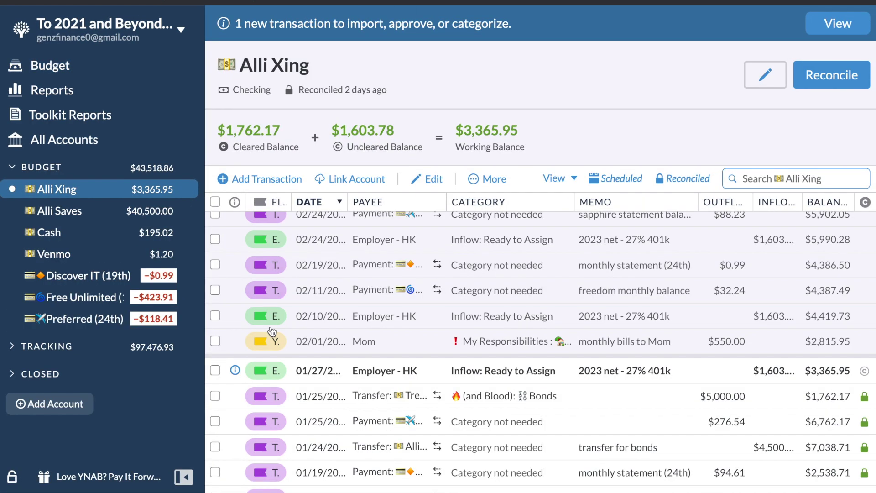
Approve and clear the 01/27 Employer - HK paycheck, then reconcile at $3,365.95
left_click(780, 378)
left_click(780, 378)
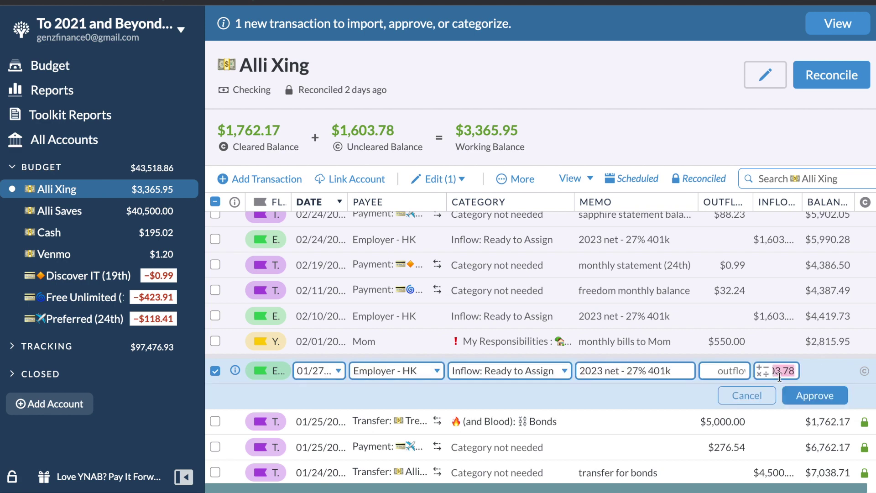
left_click(800, 397)
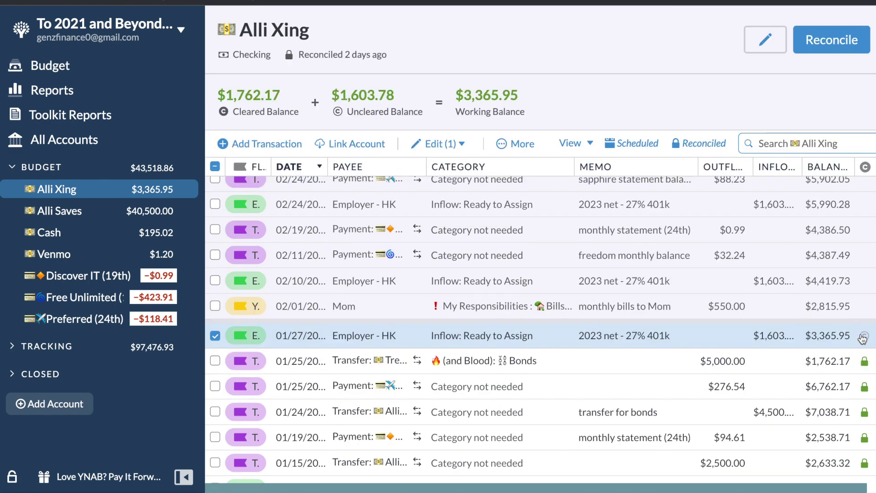
left_click(863, 337)
left_click(831, 59)
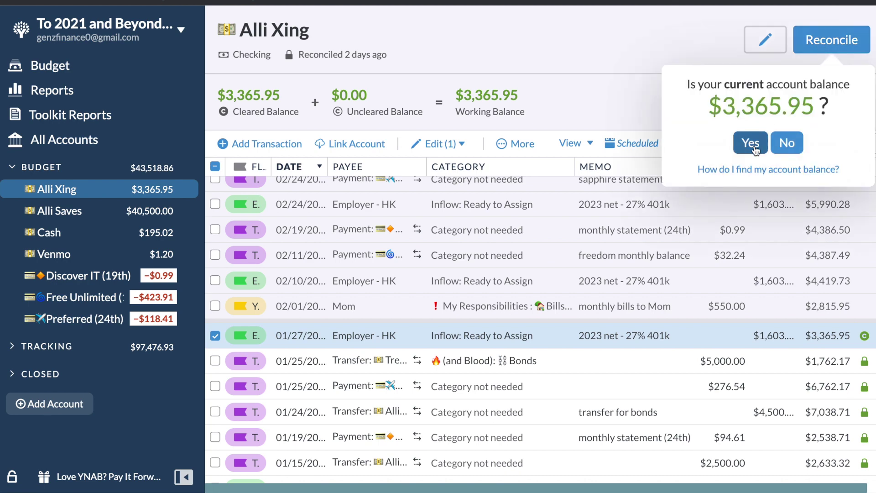
left_click(753, 145)
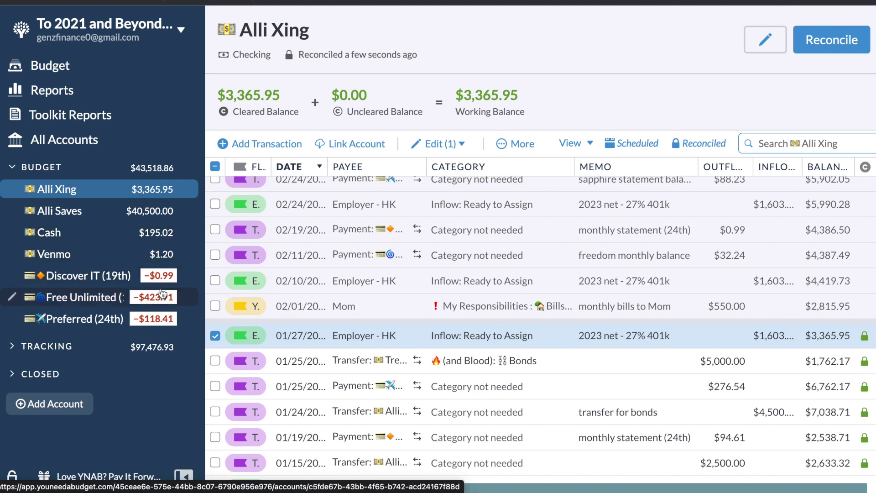
Mark the Moes lunch charge cleared and reconcile the Free Unlimited (12th) card at −$423.91
left_click(169, 318)
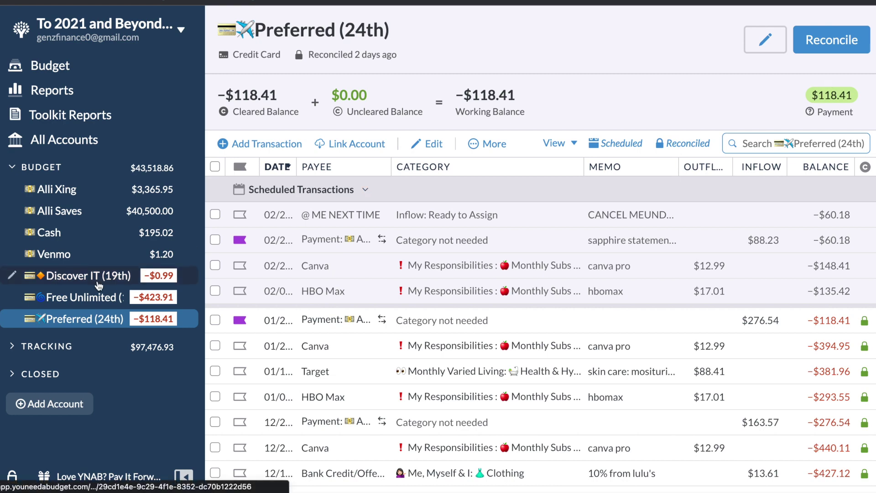
left_click(103, 301)
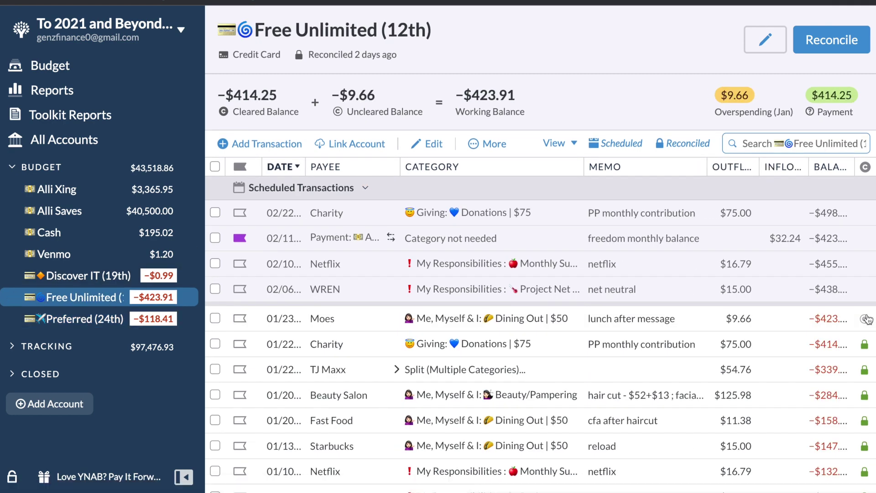
left_click(865, 318)
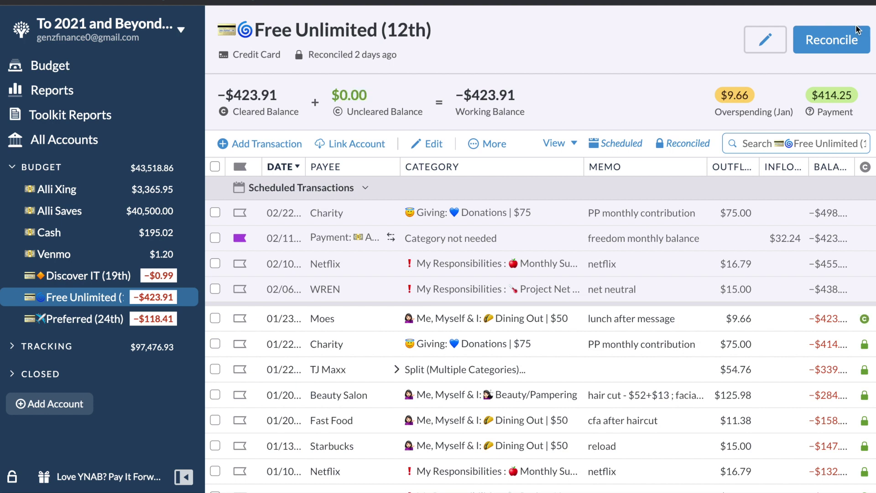
left_click(831, 39)
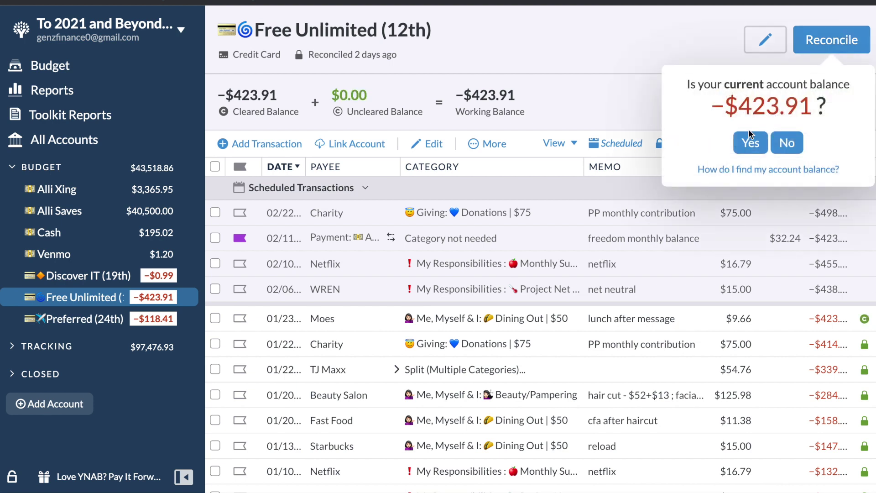
left_click(749, 134)
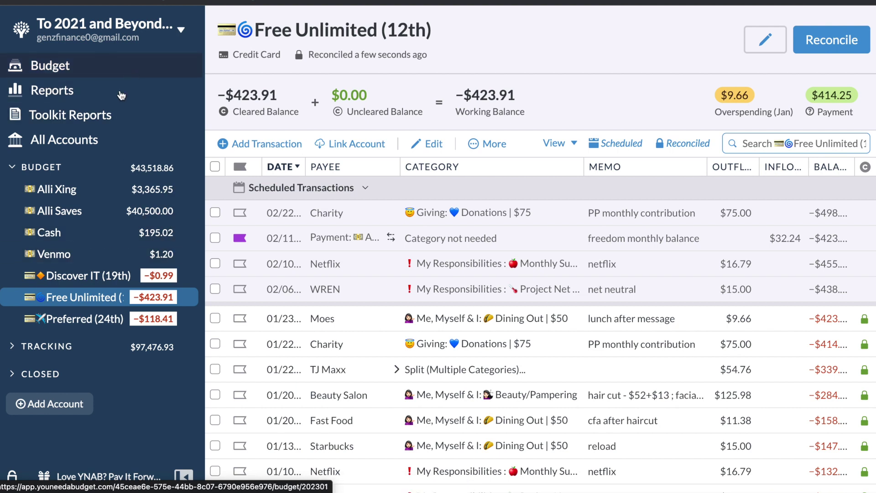
left_click(32, 175)
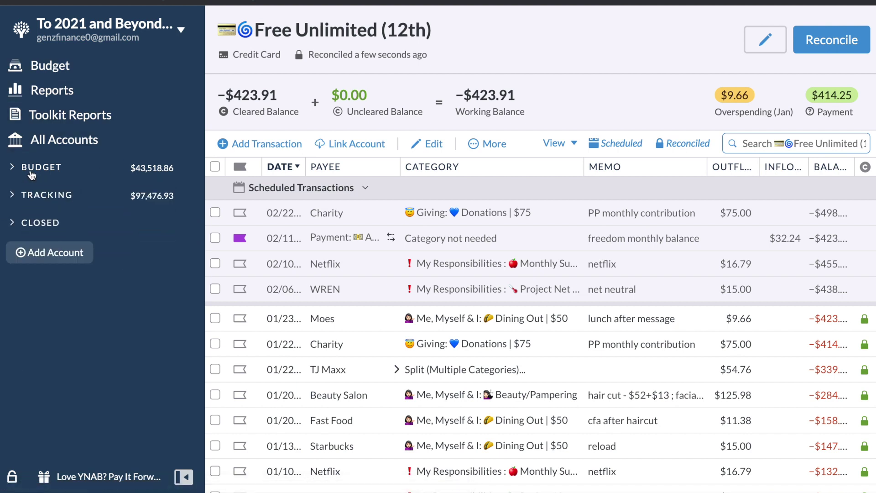
In the 401k - HK register, correct the 01/27 contribution to $808.97 and approve it
left_click(62, 198)
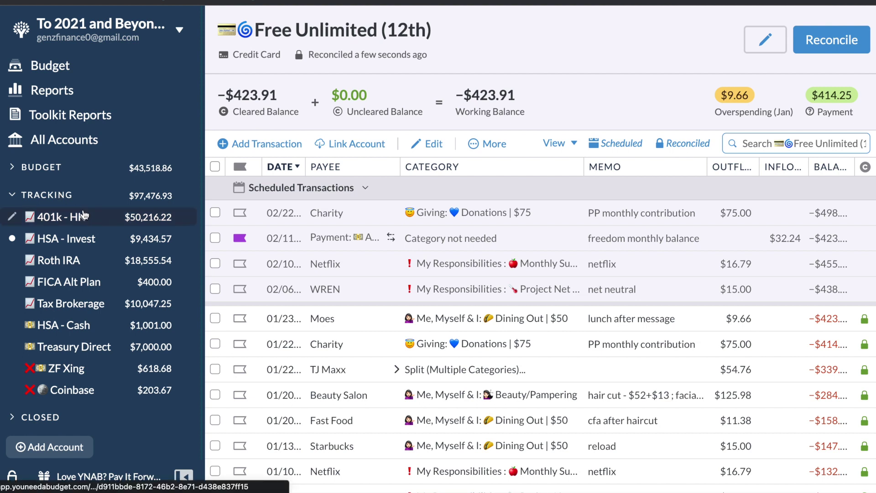
left_click_drag(83, 214, 83, 215)
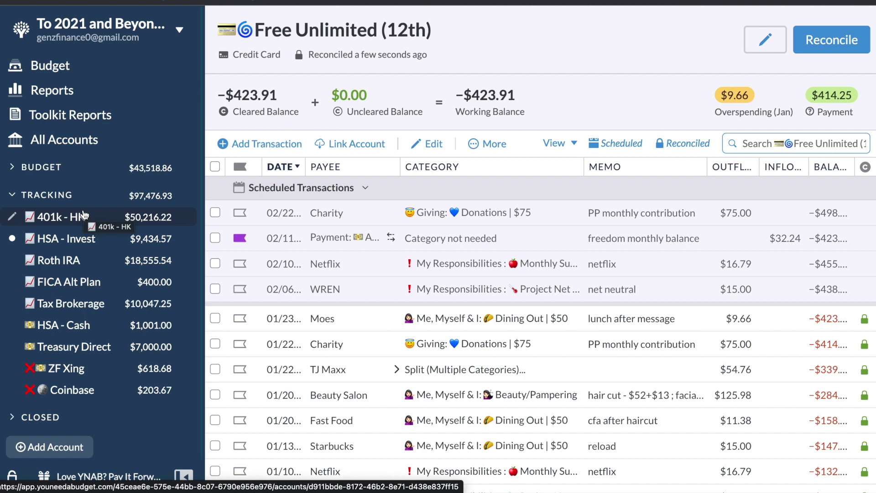
left_click_drag(83, 215, 91, 218)
left_click(92, 217)
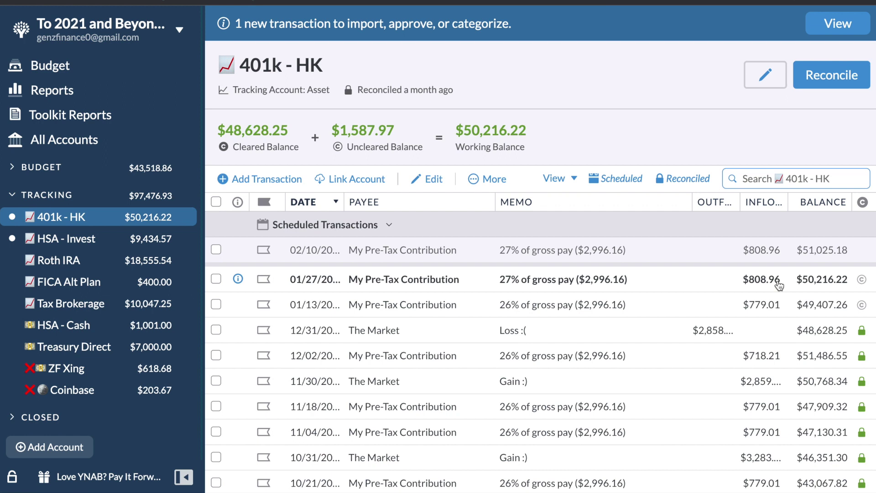
left_click(780, 287)
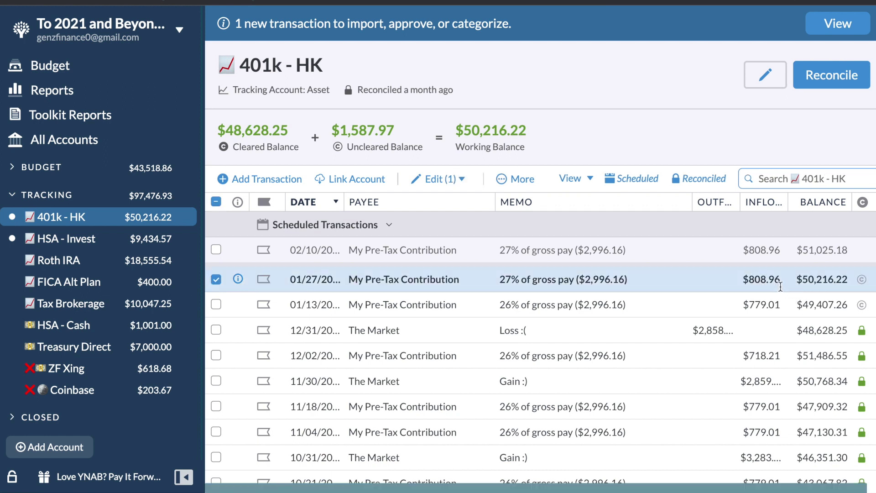
left_click(781, 279)
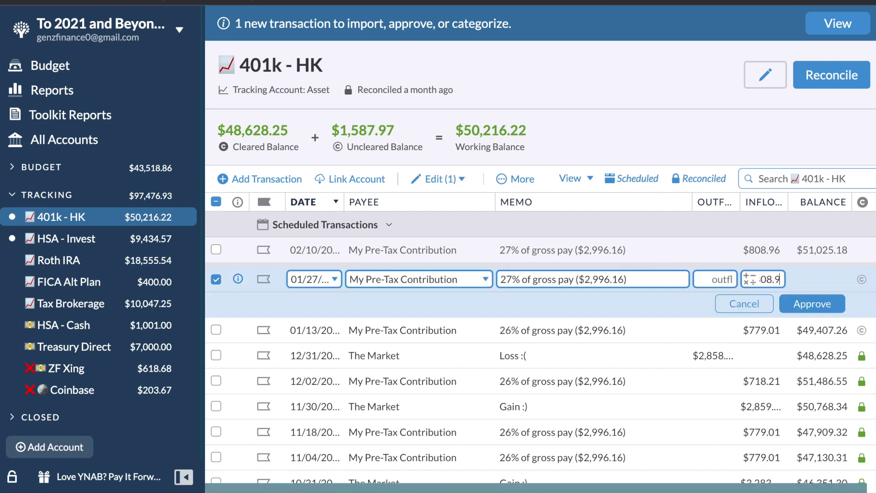
type("7")
left_click(813, 304)
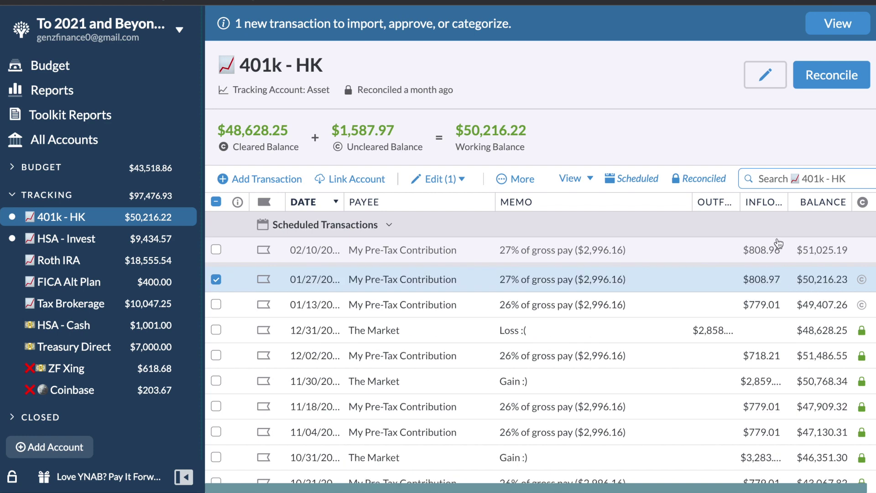
Correct the scheduled 02/10 contribution's inflow to $808.97 and save it
left_click(778, 255)
double_click(762, 220)
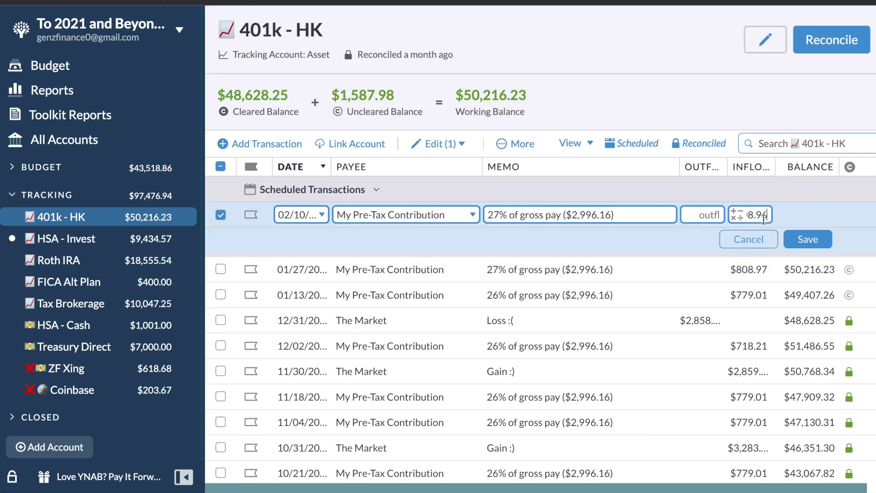
key("BackSpace")
type("7")
key("Return")
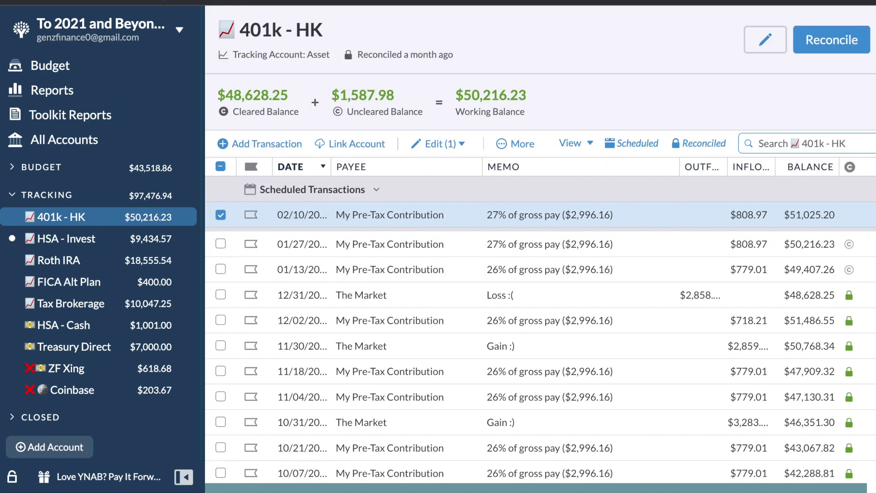
left_click(221, 215)
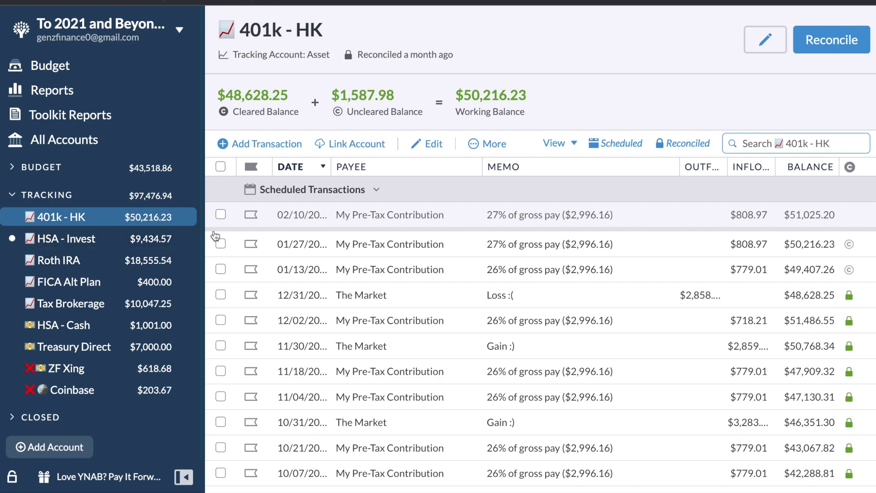
Start a January 3 transaction in HSA - Invest with payee Employer Contribution
left_click(151, 239)
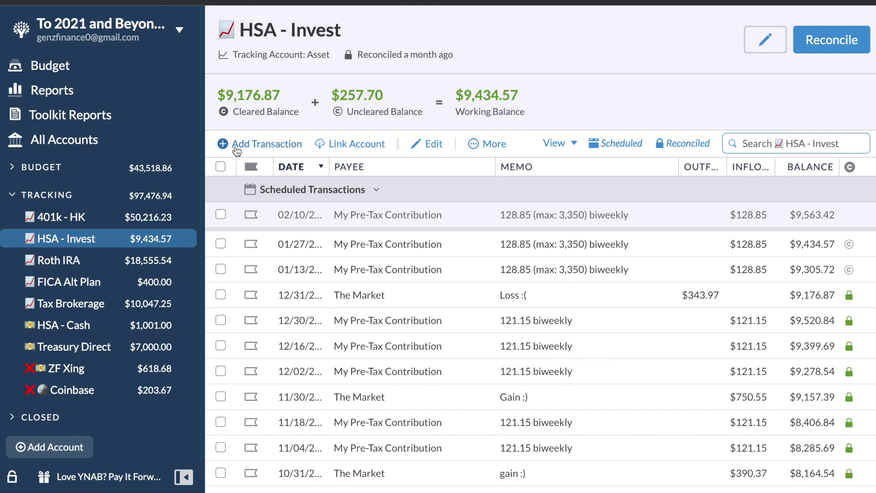
left_click(236, 146)
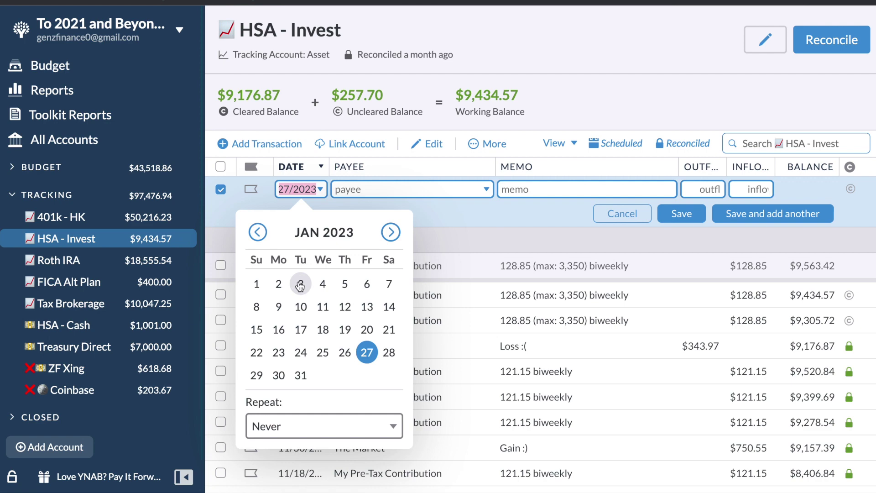
left_click(300, 284)
scroll(374, 307, "down", 10)
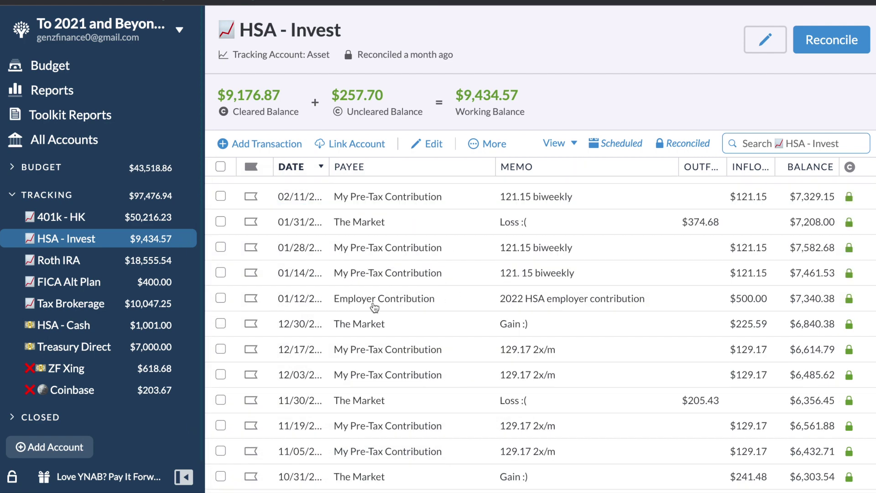
left_click(234, 143)
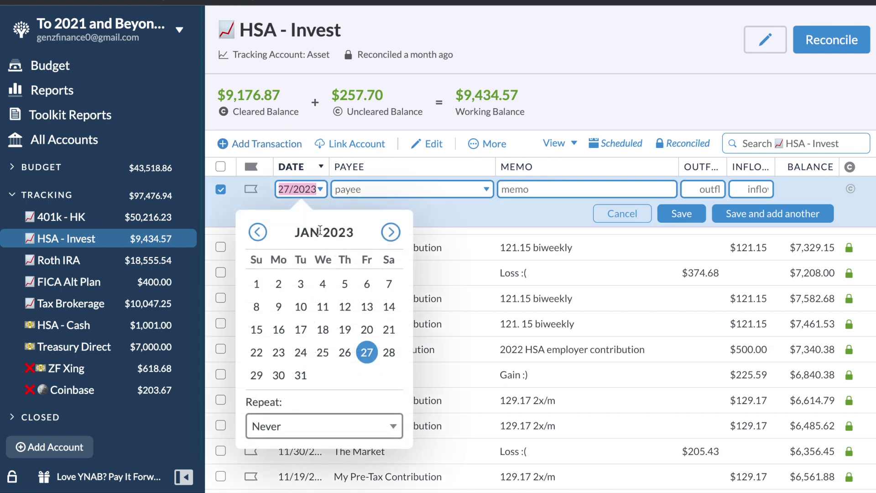
left_click(300, 284)
type("Em")
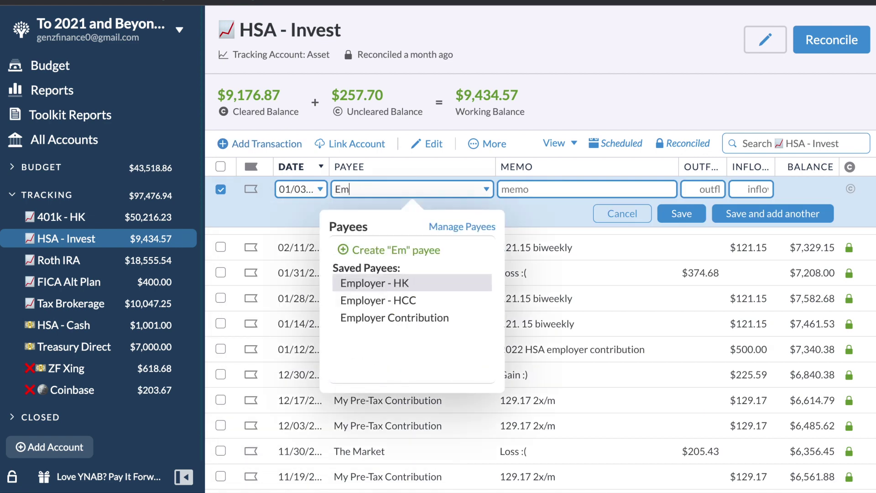
left_click(394, 317)
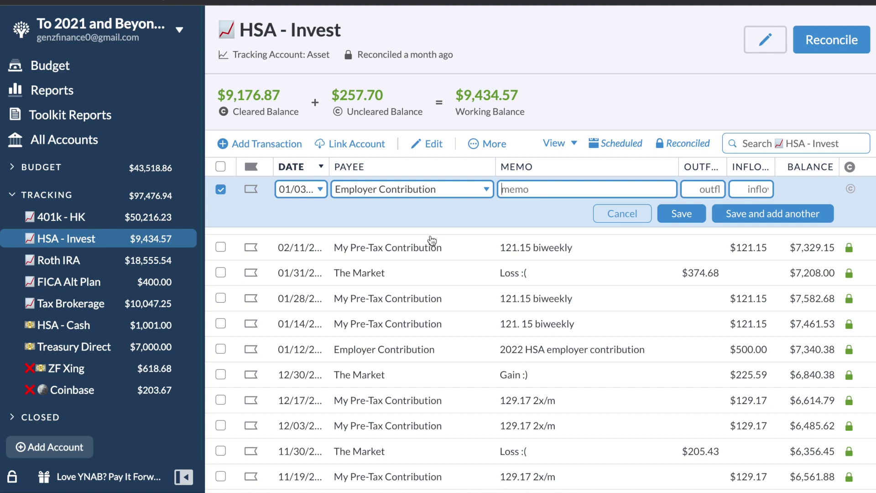
Add memo '2023 HSA employer contribution' and a $500 inflow, then save the transaction
type("2023 HSA employer contrub")
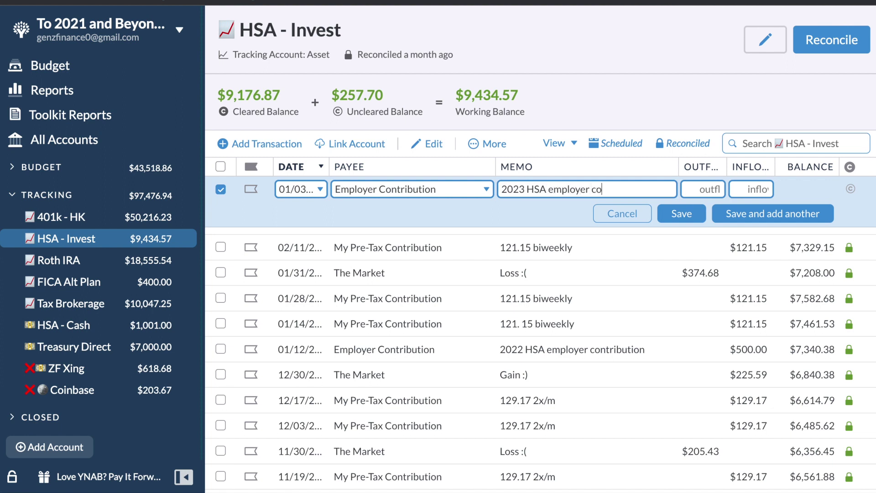
key("BackSpace")
key("BackSpace")
type("ibution")
key("Tab")
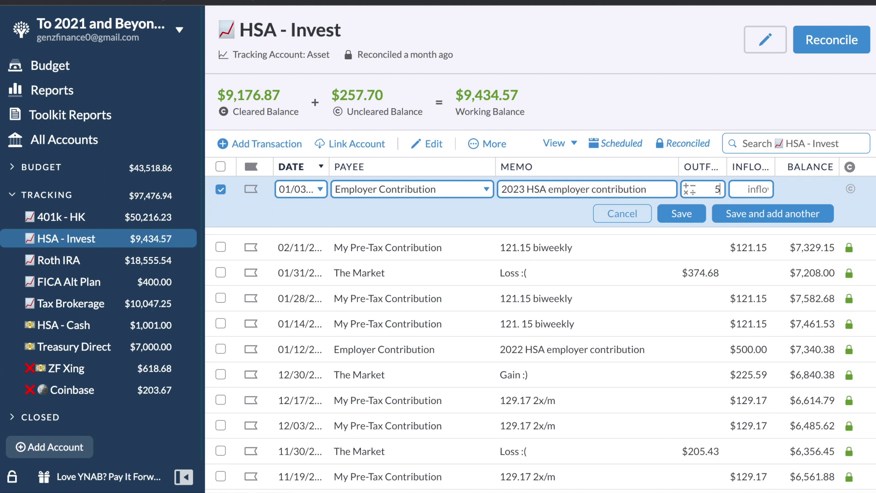
type("500")
key("BackSpace")
key("BackSpace")
key("BackSpace")
key("Tab")
type("500")
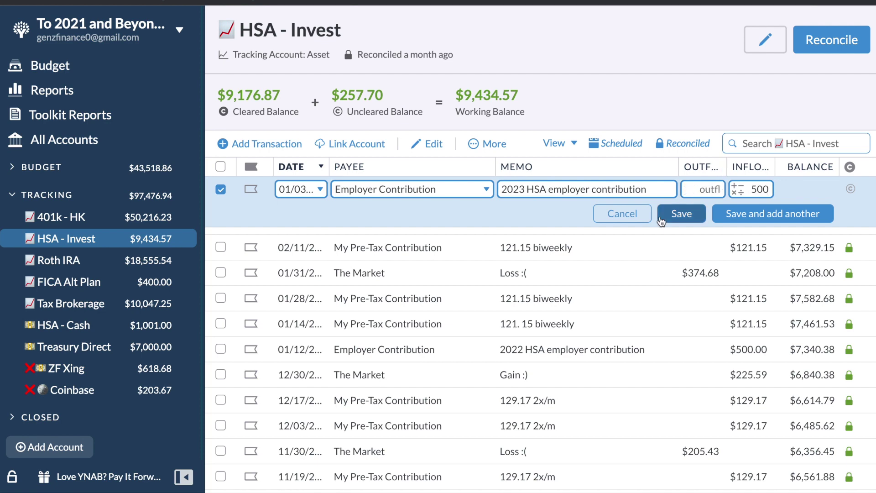
left_click(671, 219)
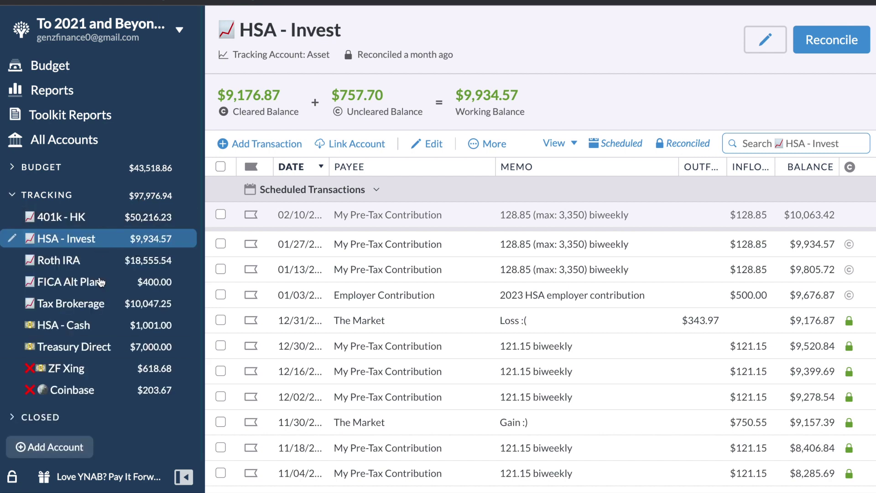
left_click(93, 203)
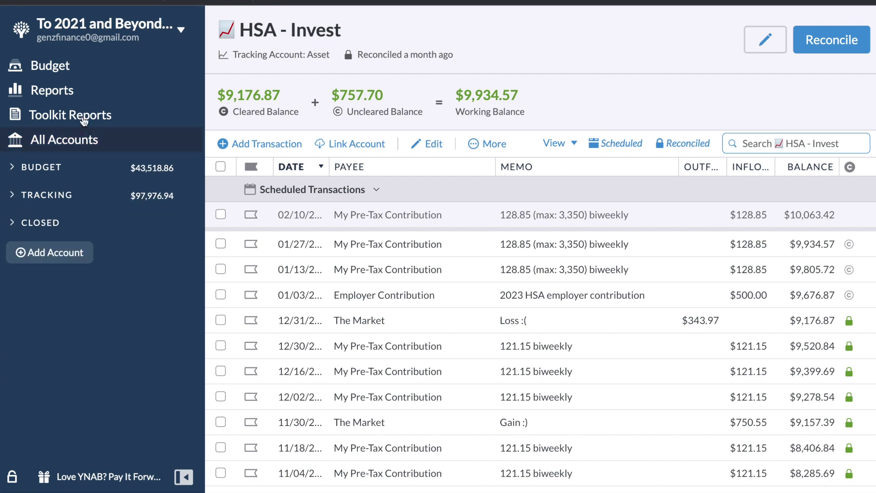
Show the budget table with the sidebar hidden, browse categories, and advance to February 2023
left_click(71, 65)
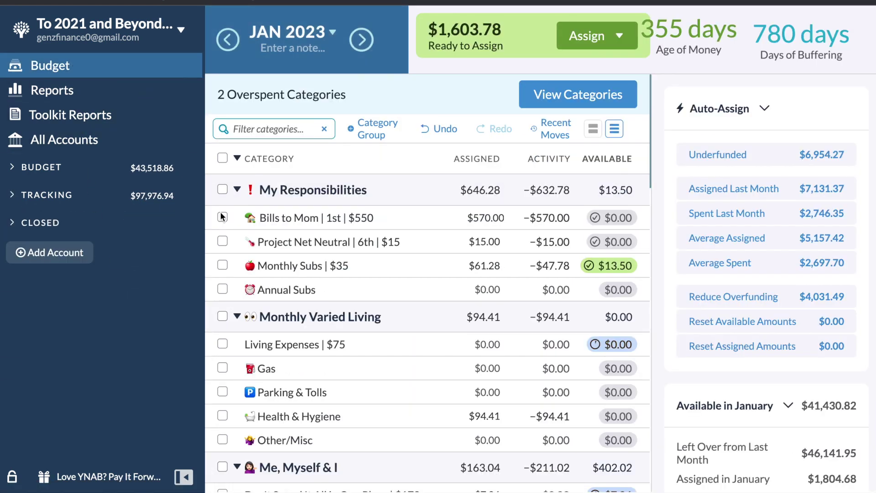
left_click(184, 476)
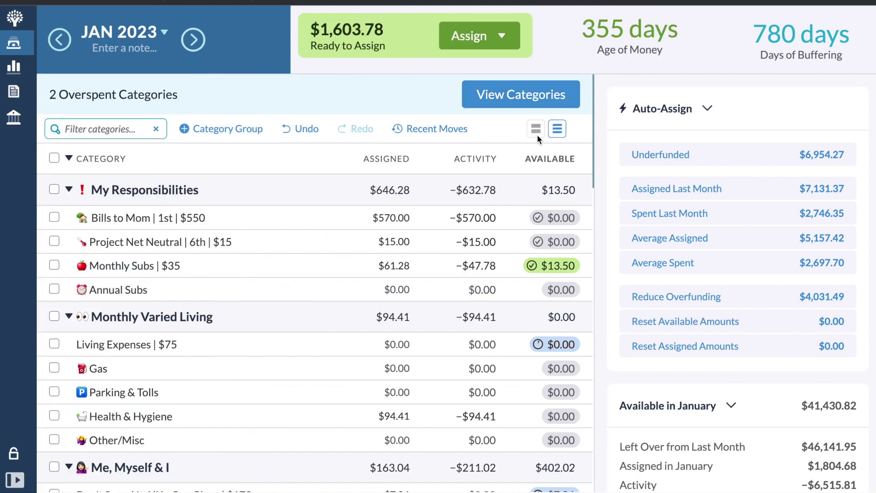
scroll(510, 246, "down", 1)
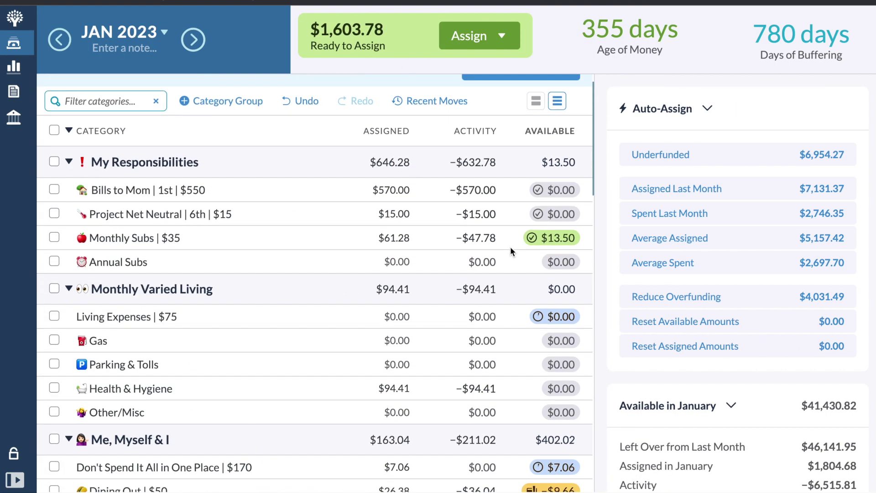
scroll(511, 250, "down", 3)
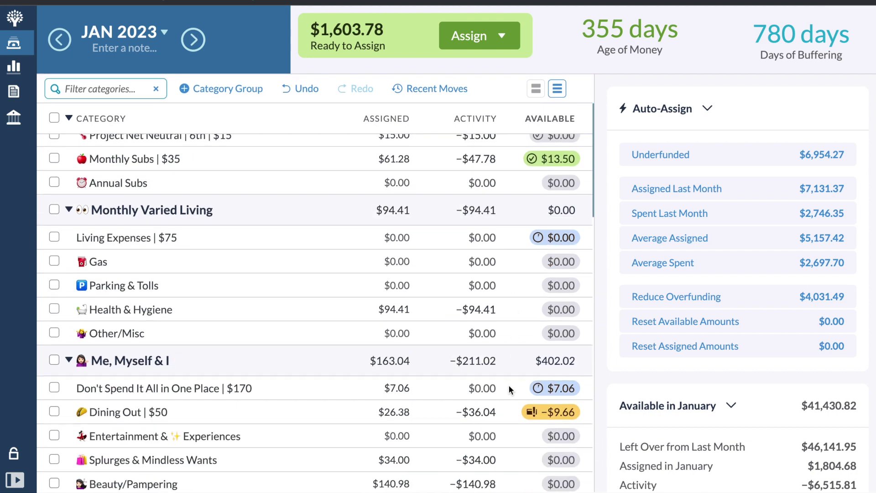
scroll(413, 248, "down", 14)
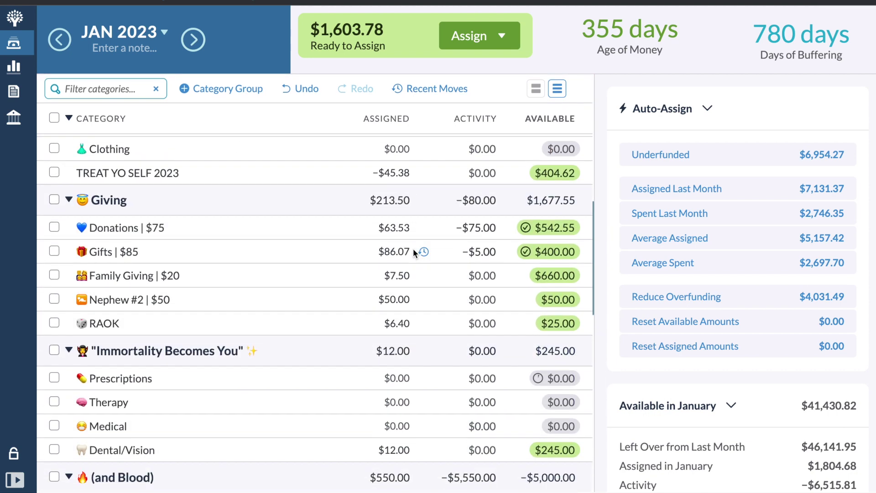
left_click(187, 40)
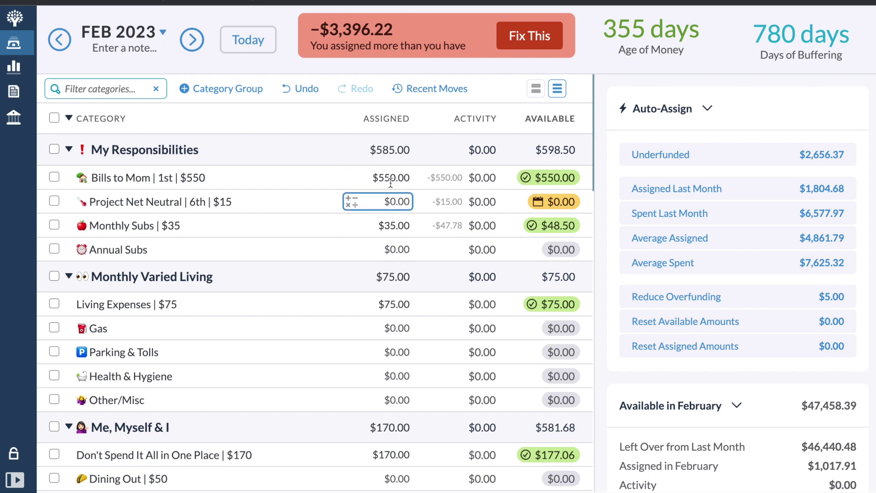
Look through February's categories, then return to the January 2023 budget
scroll(391, 236, "down", 3)
scroll(391, 237, "down", 1)
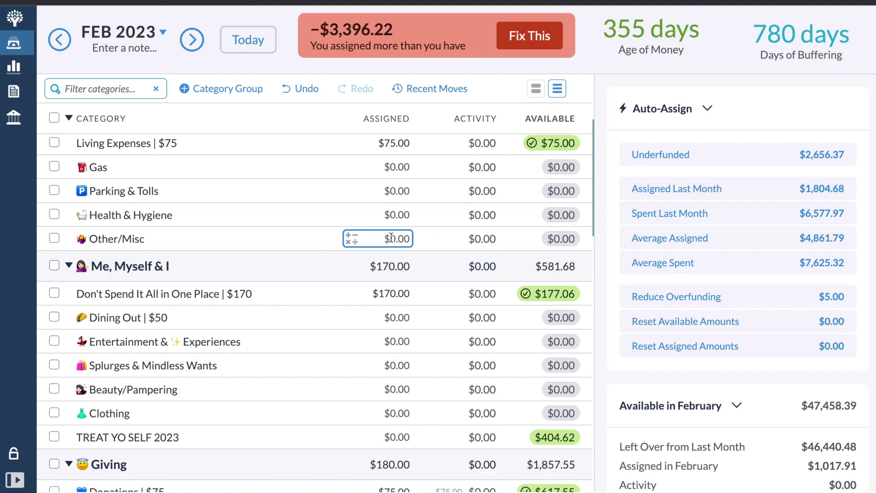
scroll(391, 237, "down", 3)
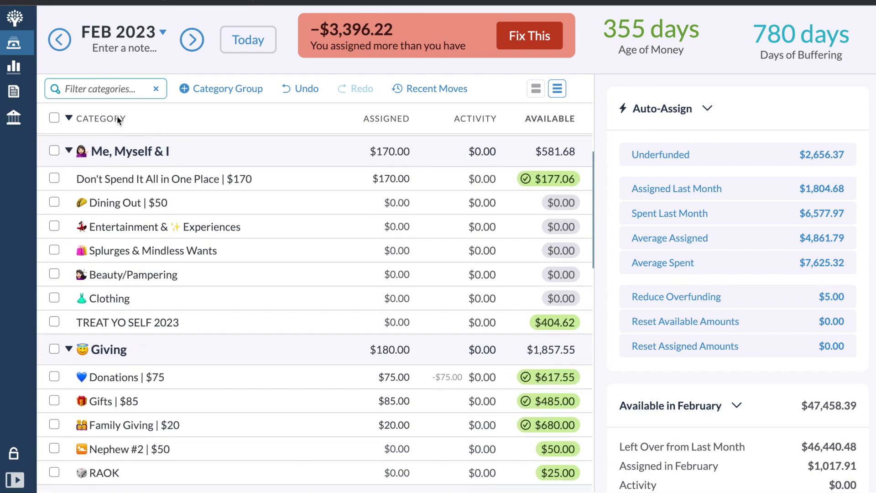
left_click(60, 40)
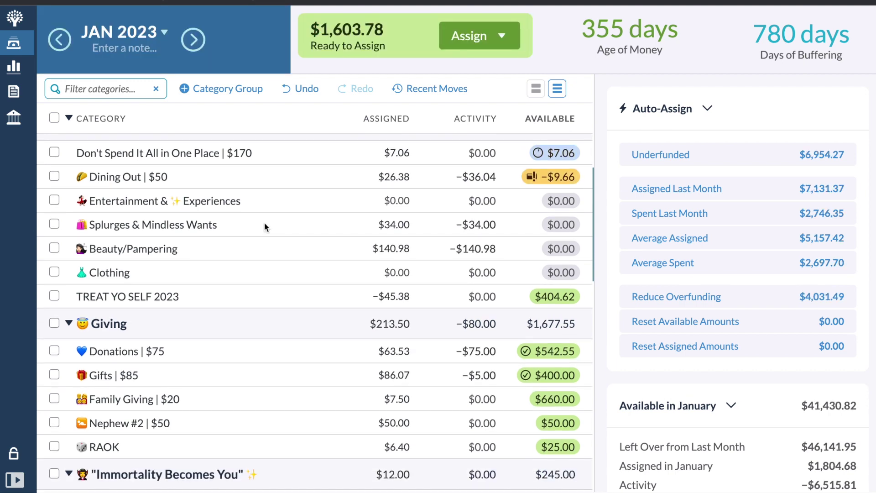
Assign $150 to Travel & Trips and $125 to 2024's Medical Deductible
scroll(264, 223, "down", 5)
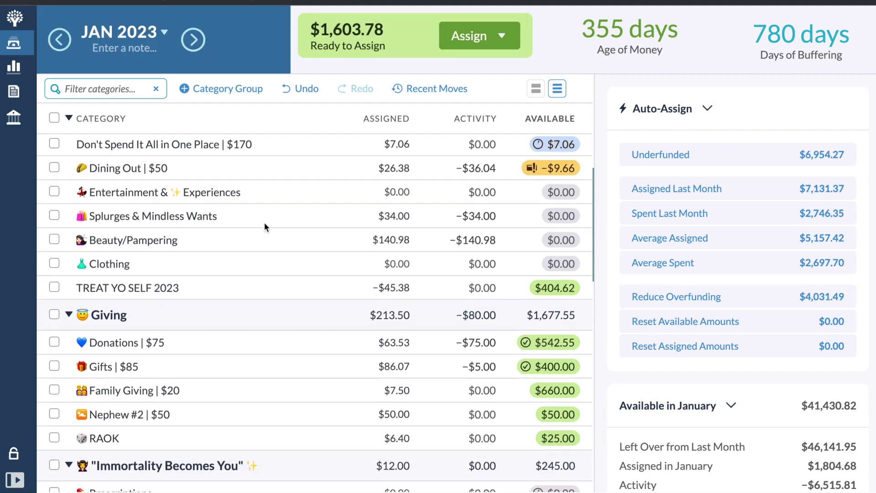
scroll(265, 224, "down", 2)
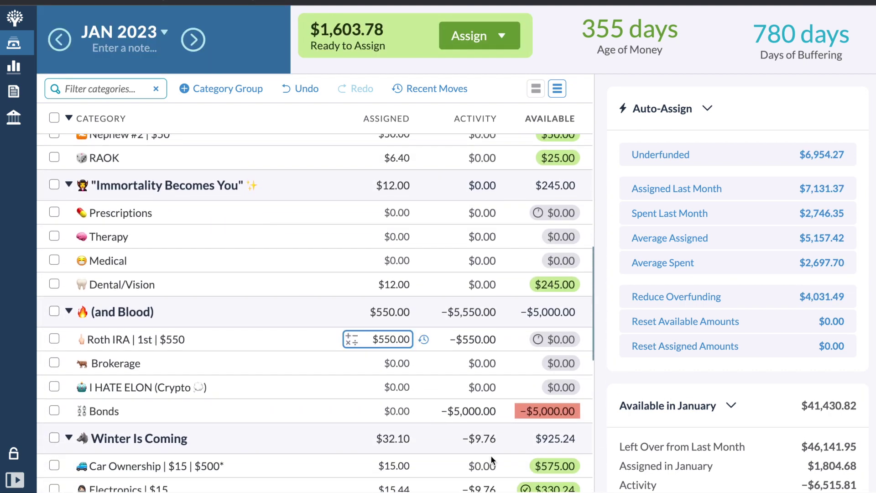
scroll(472, 371, "down", 2)
scroll(469, 373, "down", 1)
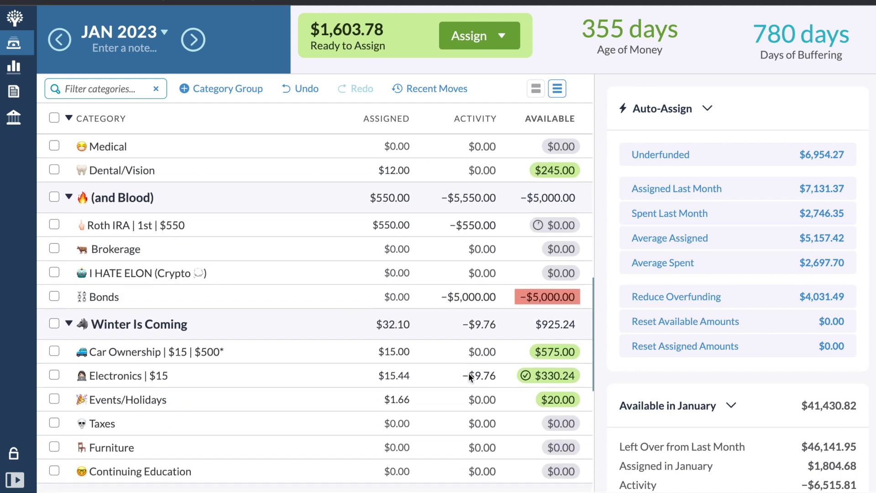
scroll(431, 323, "down", 4)
scroll(420, 343, "down", 1)
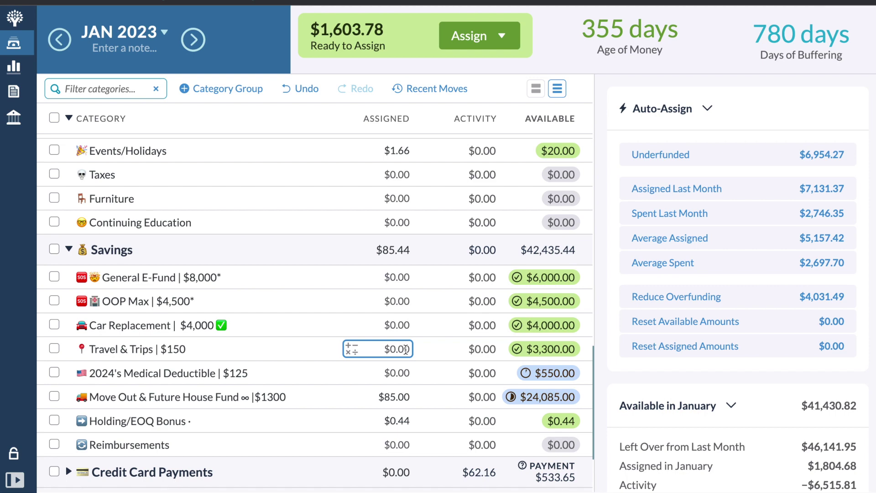
left_click(405, 350)
type("150")
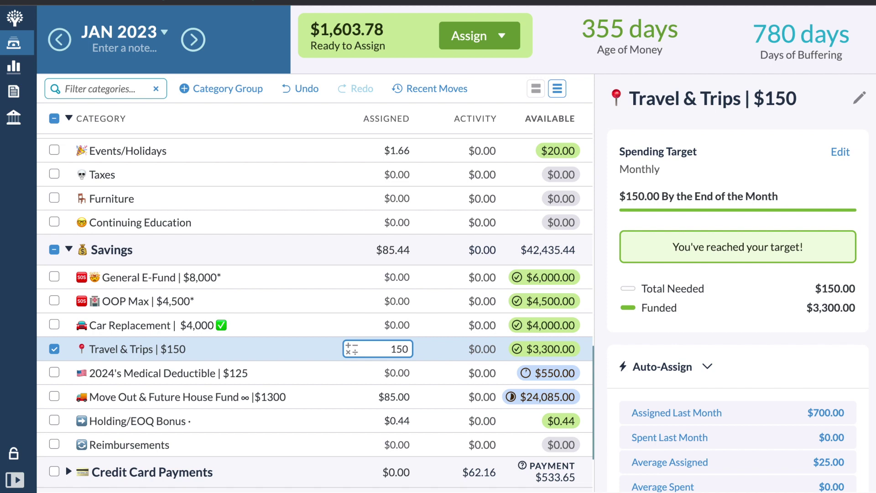
key("Return")
key("Down")
type("125")
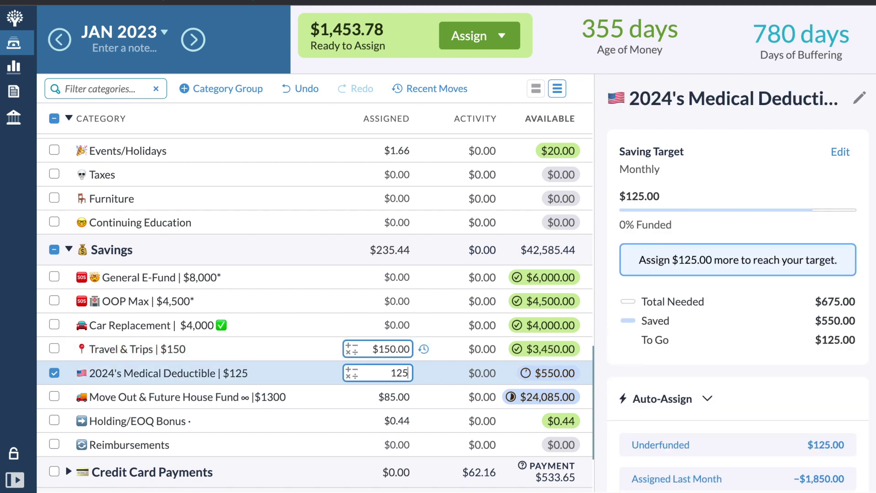
key("Return")
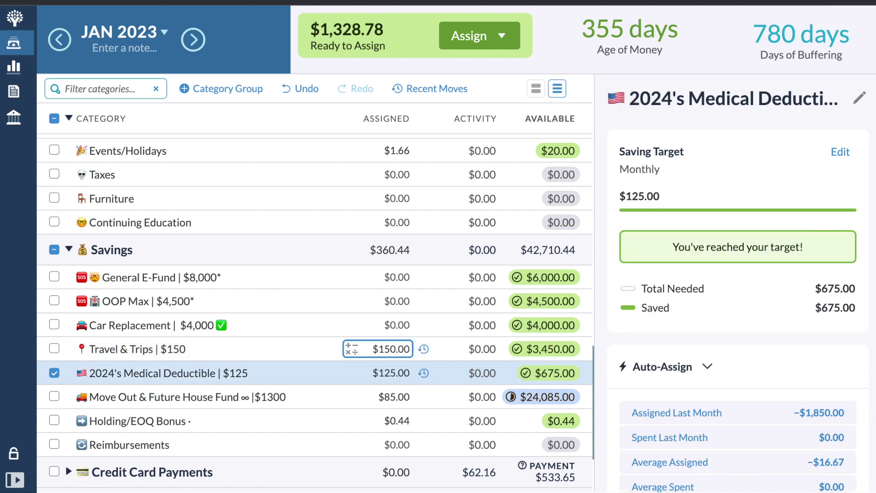
Add 1315 to Move Out & Future House Fund, bringing it to $1,400.00
key("Down")
left_click(409, 397)
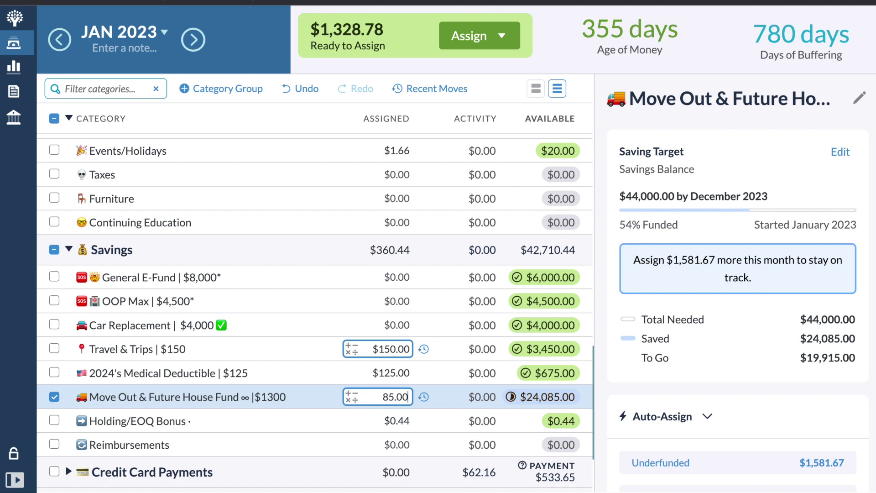
type("+1315")
key("Return")
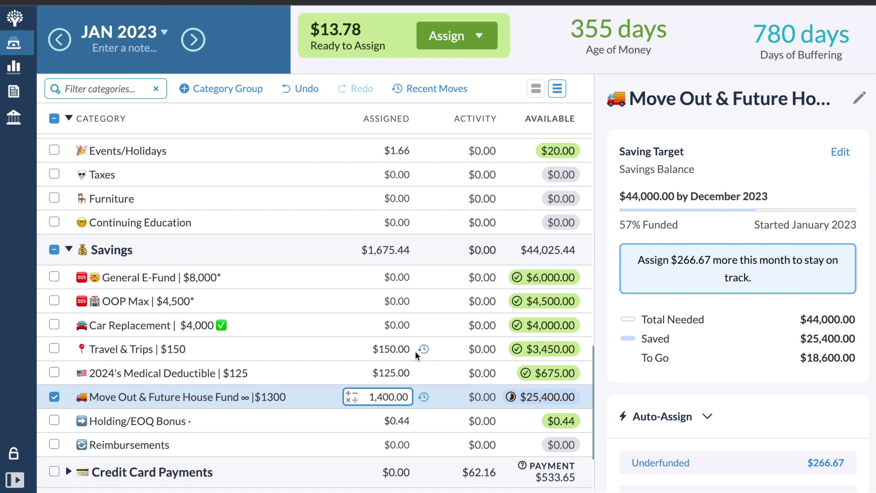
Cover Dining Out's $9.66 overspending by raising its assigned amount to $36.04
left_click(336, 400)
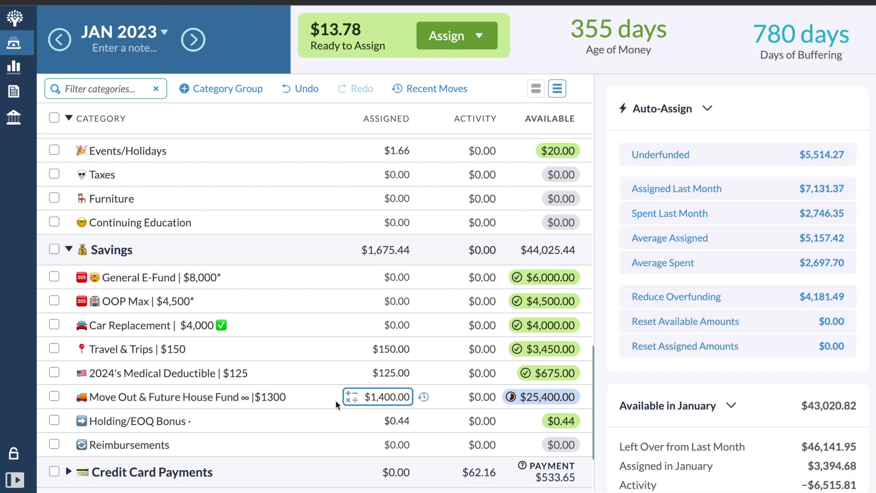
scroll(299, 396, "up", 4)
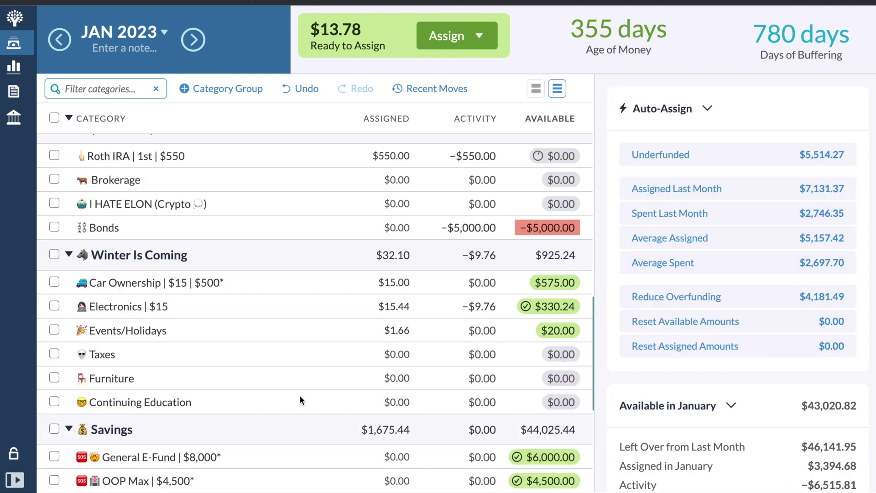
scroll(556, 218, "up", 15)
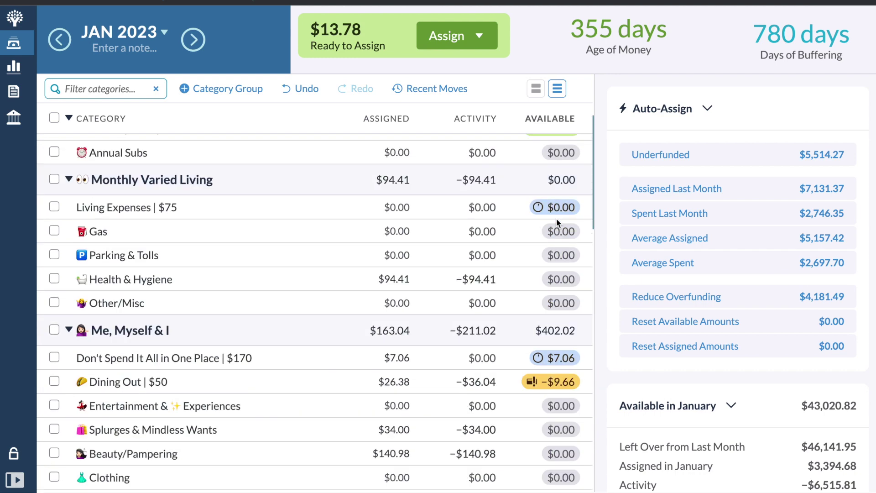
scroll(557, 218, "down", 6)
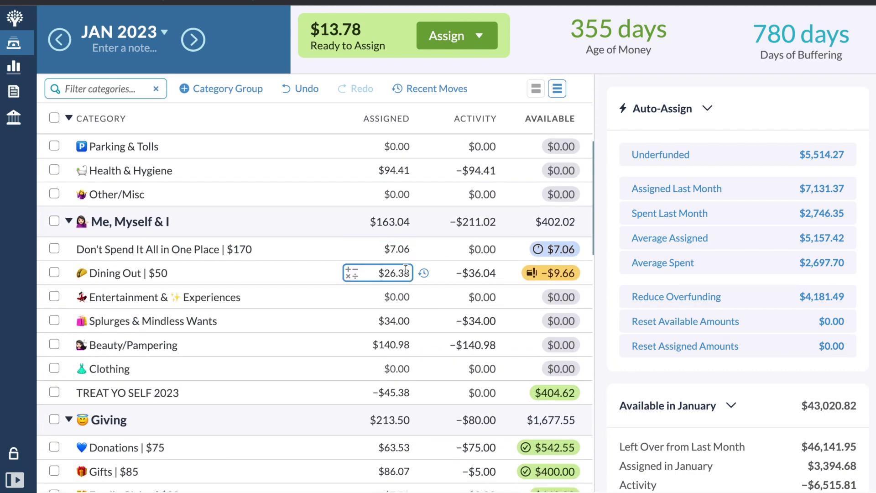
left_click(392, 273)
type("+")
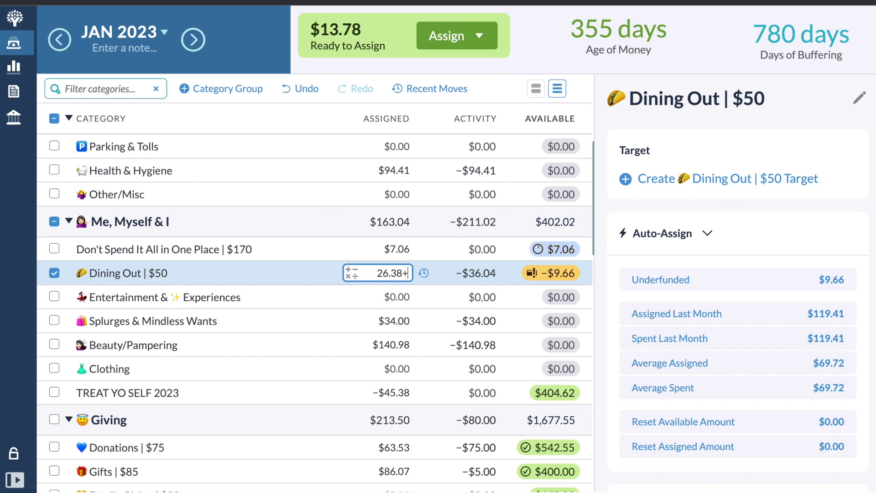
type("9.66")
key("Return")
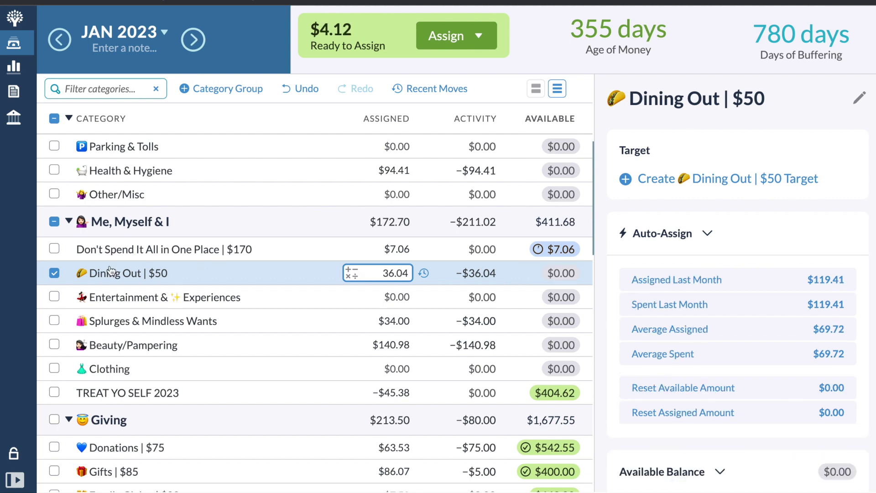
left_click(54, 273)
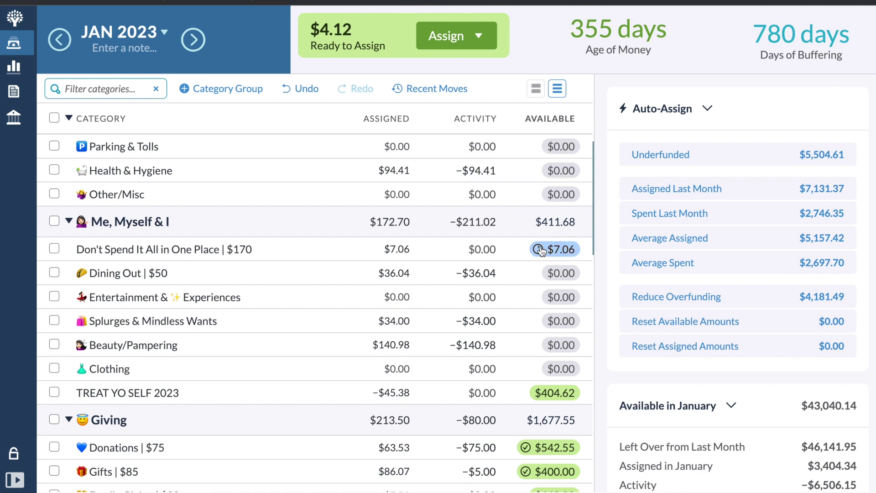
Clear Don't Spend It All in One Place's 7.06 assignment to $0.00
left_click(402, 250)
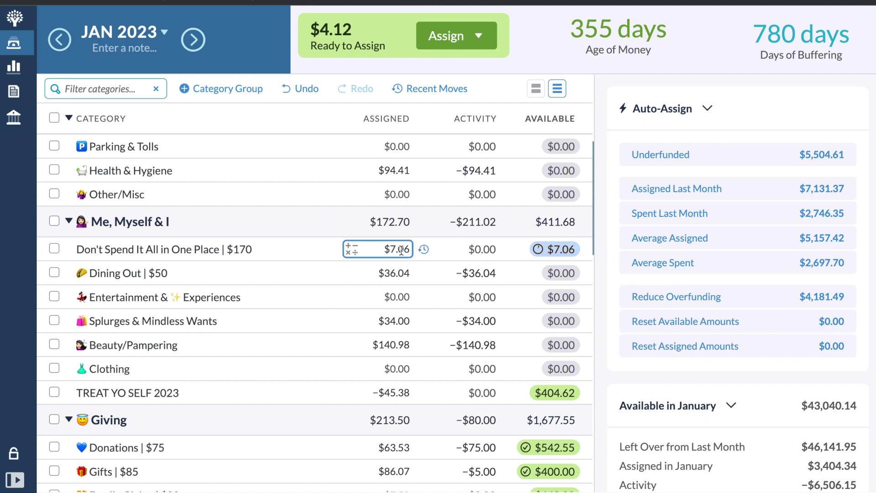
left_click(401, 250)
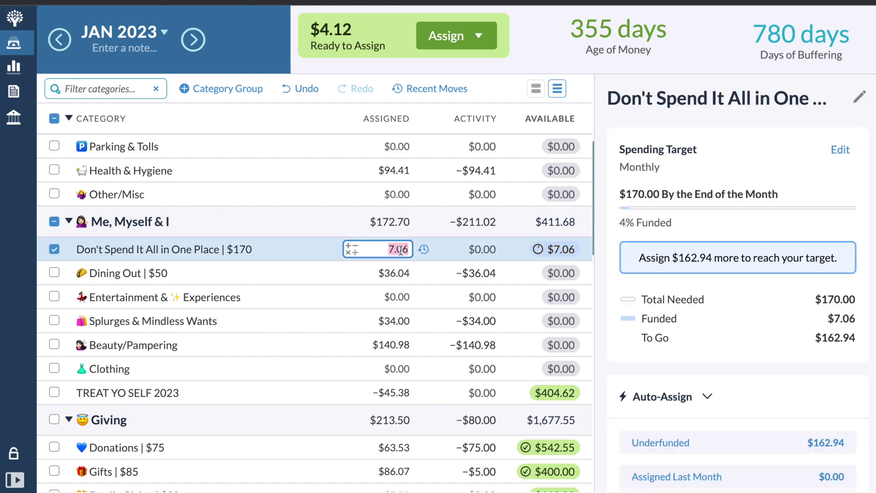
key("BackSpace")
key("Return")
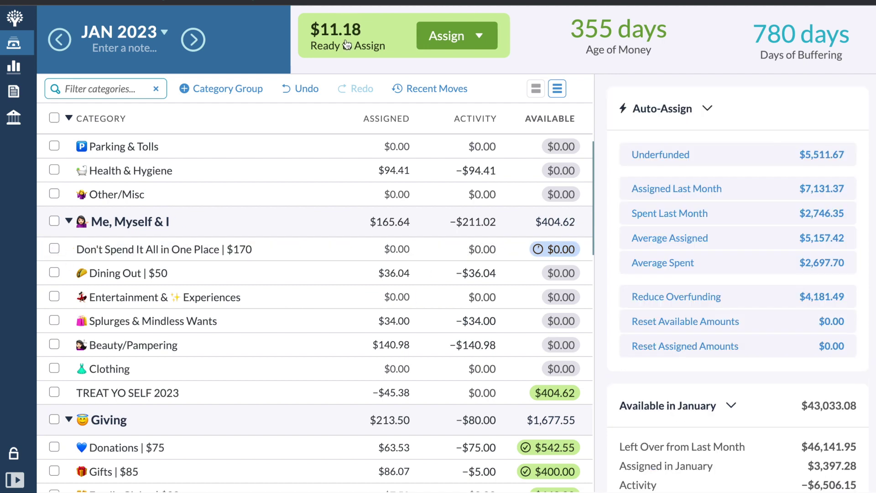
scroll(195, 226, "up", 2)
scroll(194, 226, "up", 3)
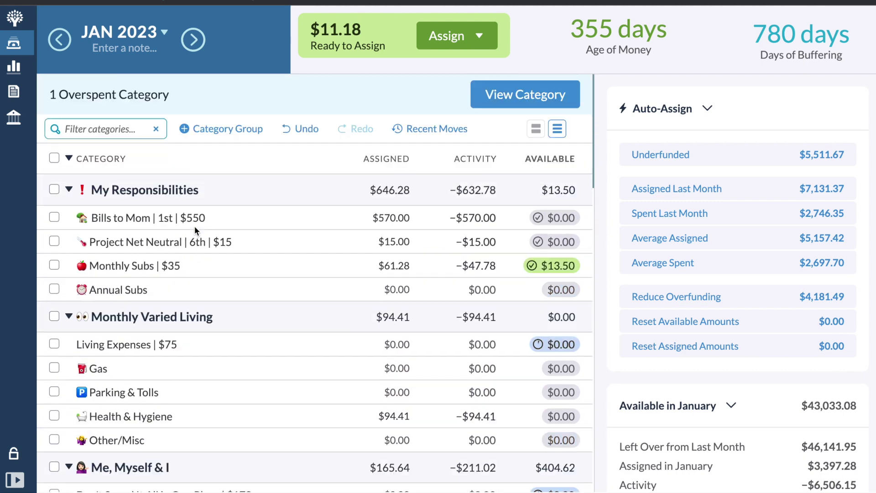
Check Dental/Vision's moves history, then add 10 to raise its assigned amount to $22.00
scroll(195, 226, "down", 6)
scroll(194, 226, "down", 8)
left_click(429, 242)
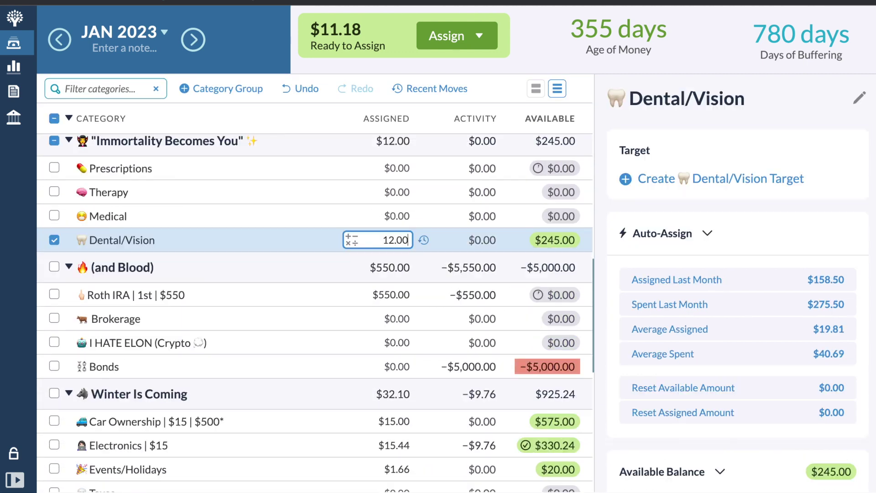
left_click(425, 241)
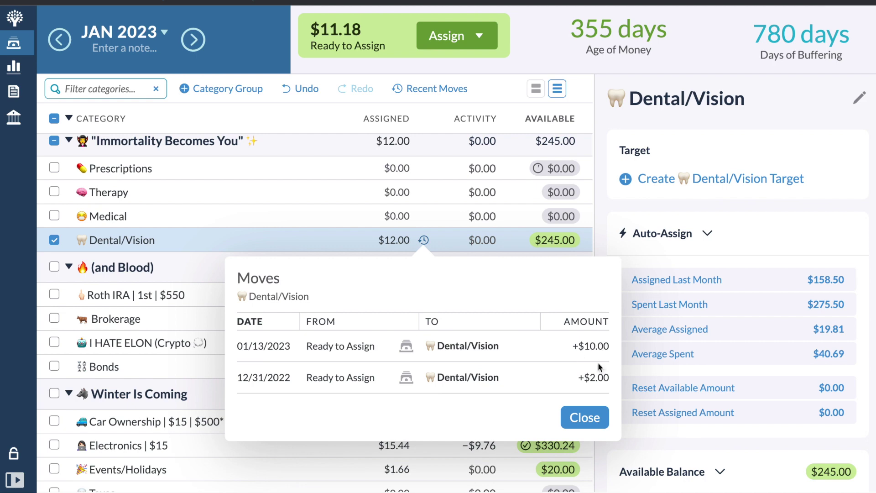
left_click(580, 418)
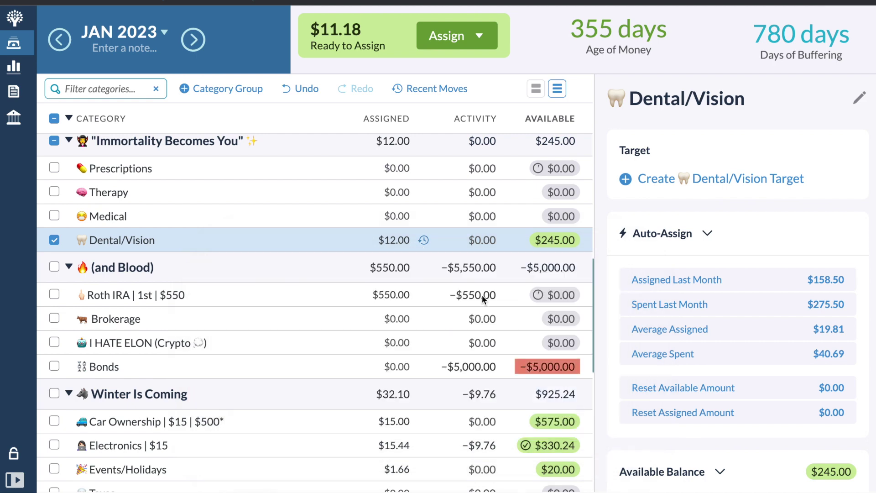
left_click(397, 236)
key("End")
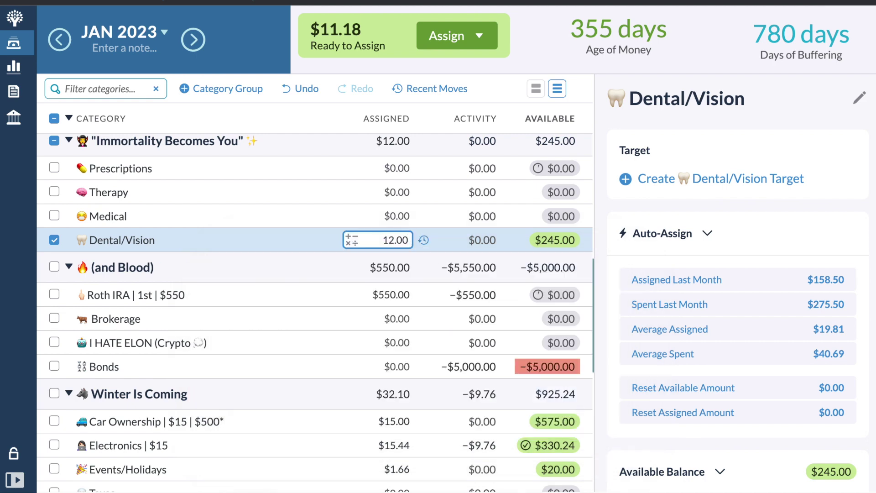
type("+10")
key("Return")
Add 1.18 to Holding/EOQ Bonus, making it $1.62 so all money is assigned
scroll(297, 310, "down", 5)
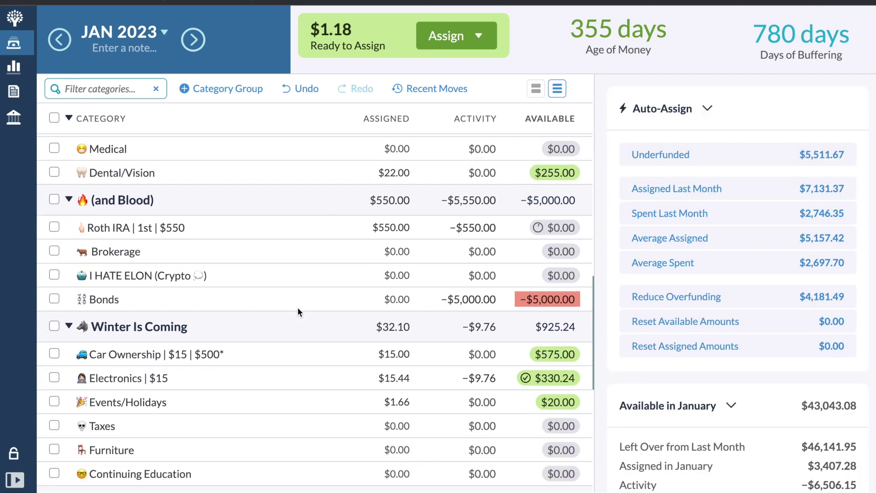
scroll(297, 312, "down", 5)
left_click(396, 301)
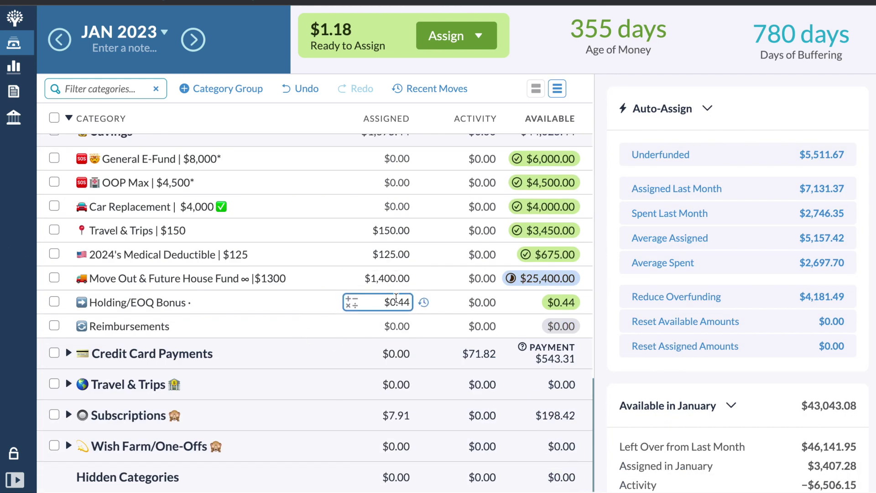
key("End")
type("+1.18")
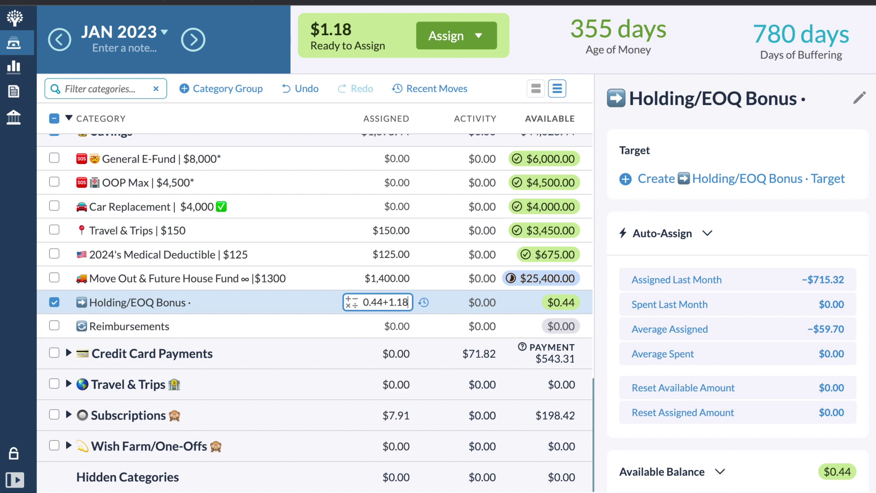
key("Return")
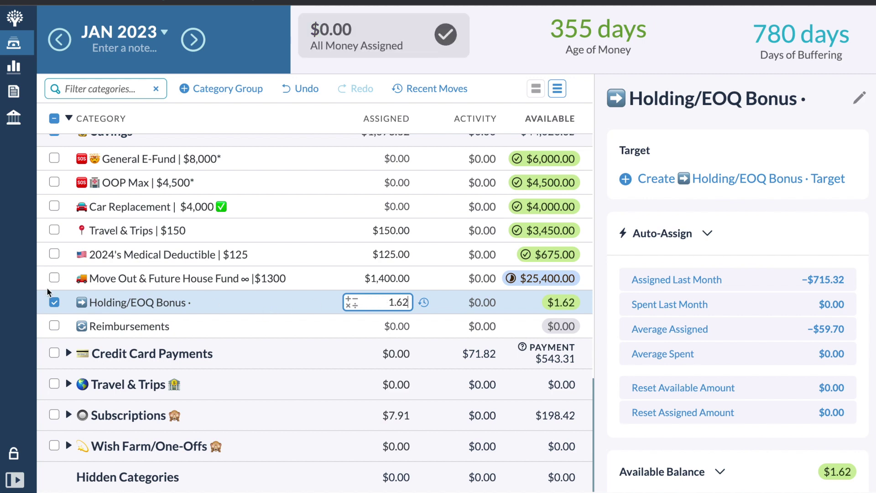
left_click(54, 304)
left_click(54, 303)
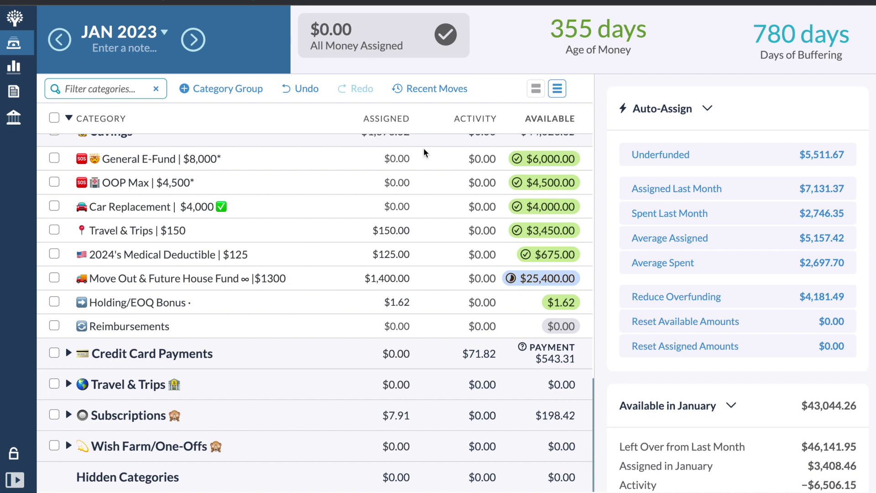
Open the Bonds category in the (and Blood) group to inspect its −$5,000.00 available
scroll(465, 224, "up", 3)
scroll(464, 220, "up", 5)
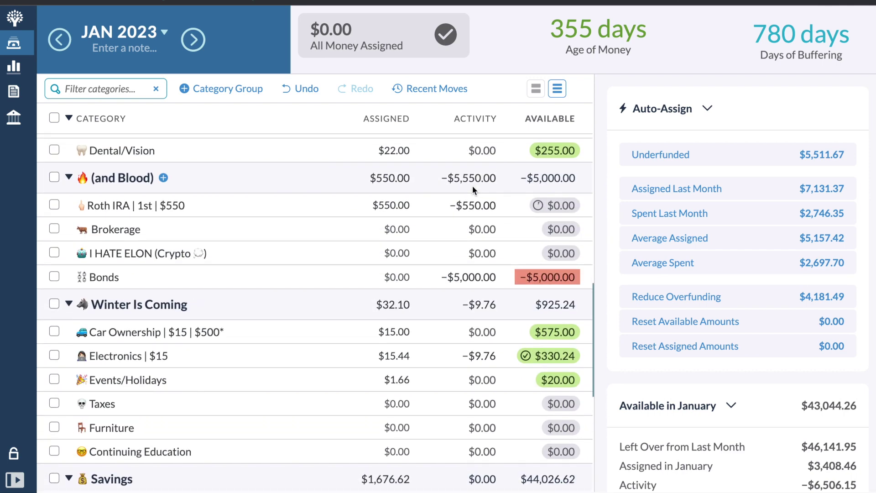
left_click(249, 269)
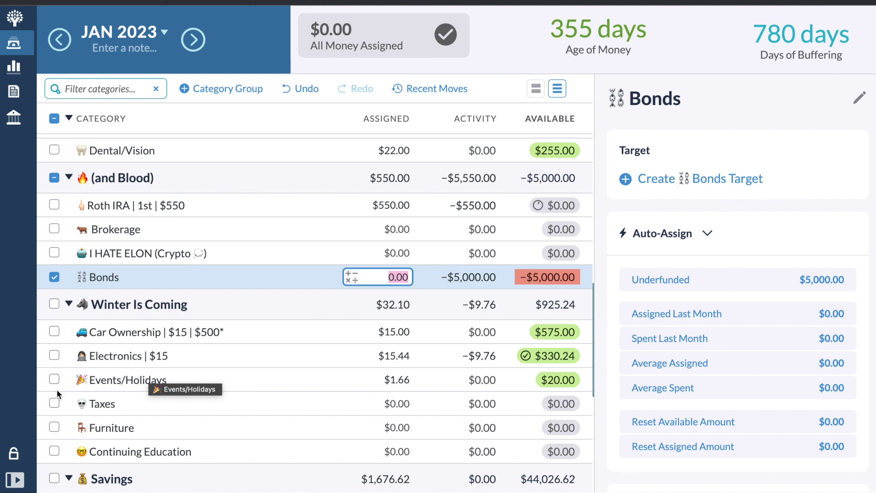
Review the Treasury Direct tracking account's transactions, then go back to the budget
left_click(15, 479)
left_click(46, 200)
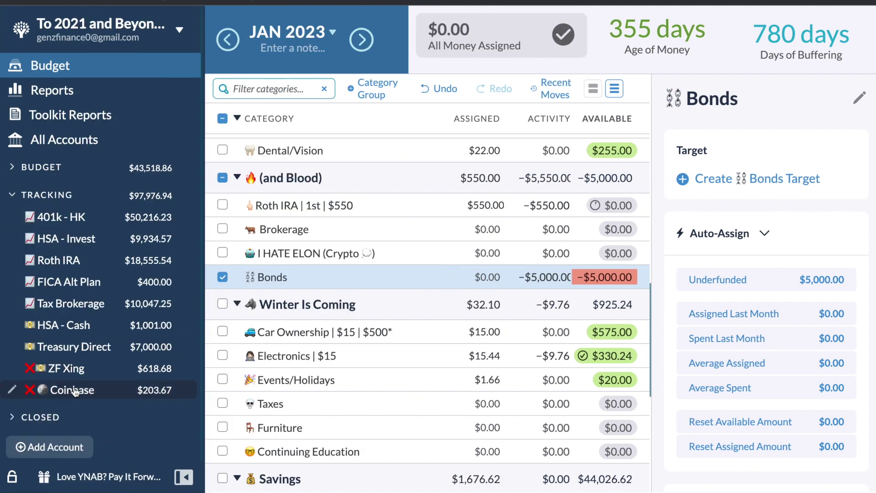
left_click(75, 347)
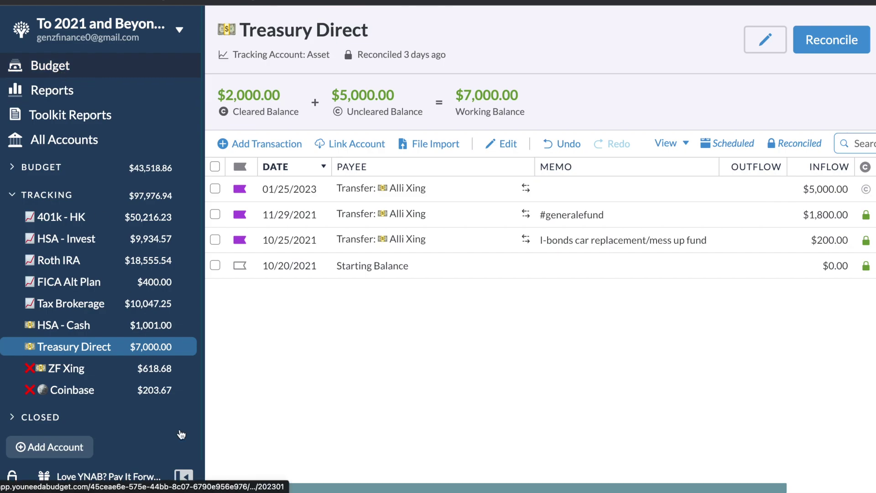
left_click(59, 73)
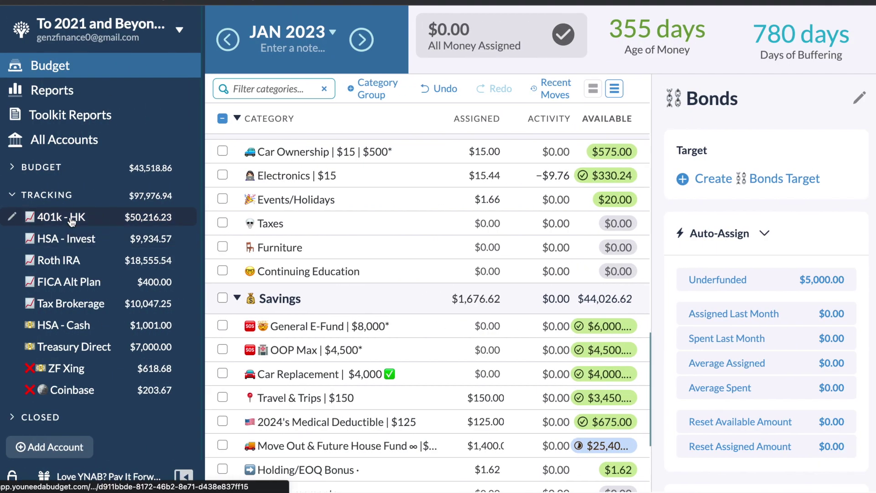
In the savings account, edit and re-save the 01/24 $4,500 transfer for bonds
left_click(61, 168)
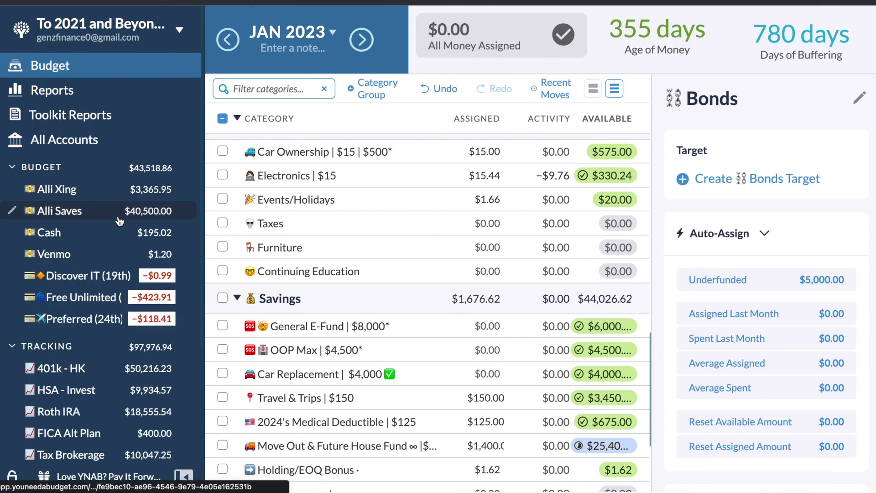
left_click(98, 210)
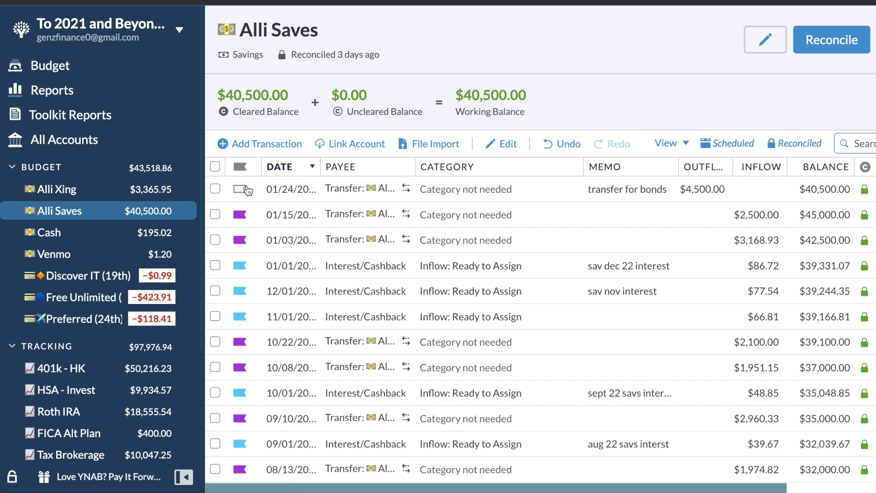
left_click(476, 200)
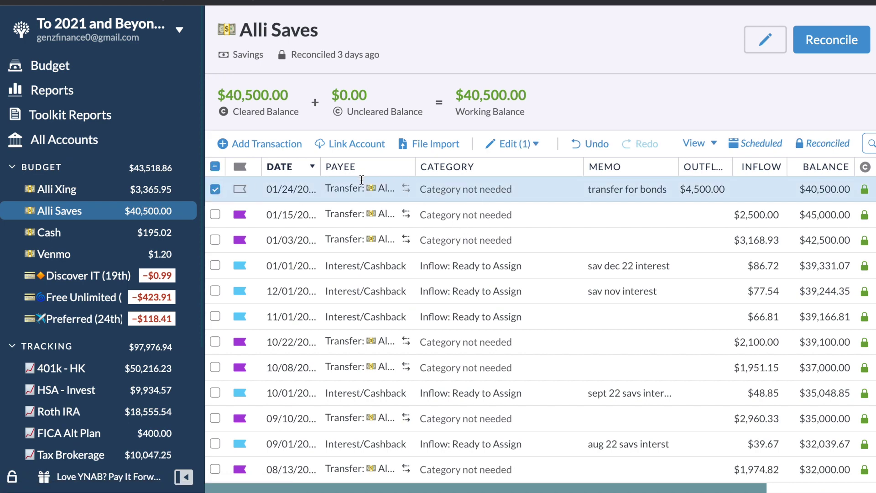
left_click(476, 199)
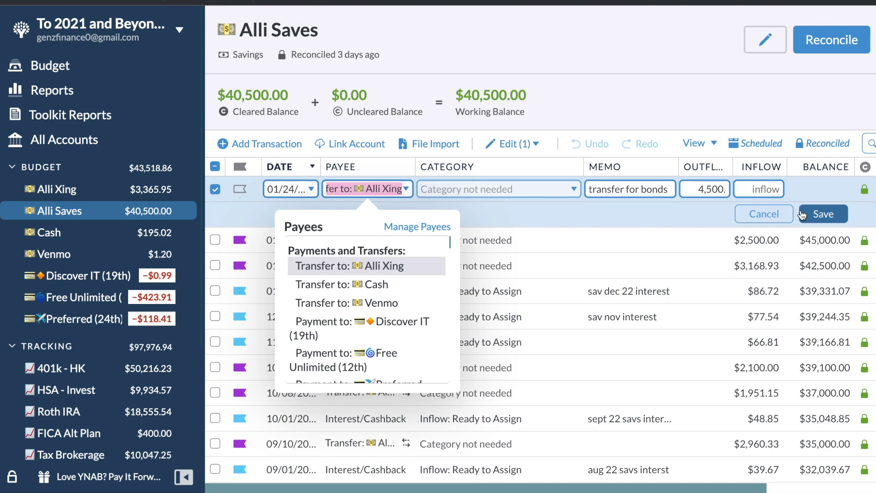
left_click(807, 213)
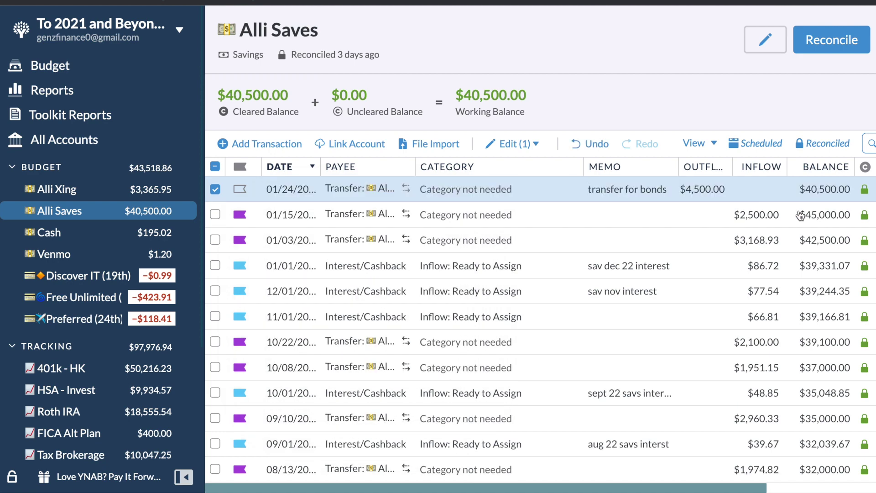
Look through the checking account's transactions, then return to the budget
left_click(182, 198)
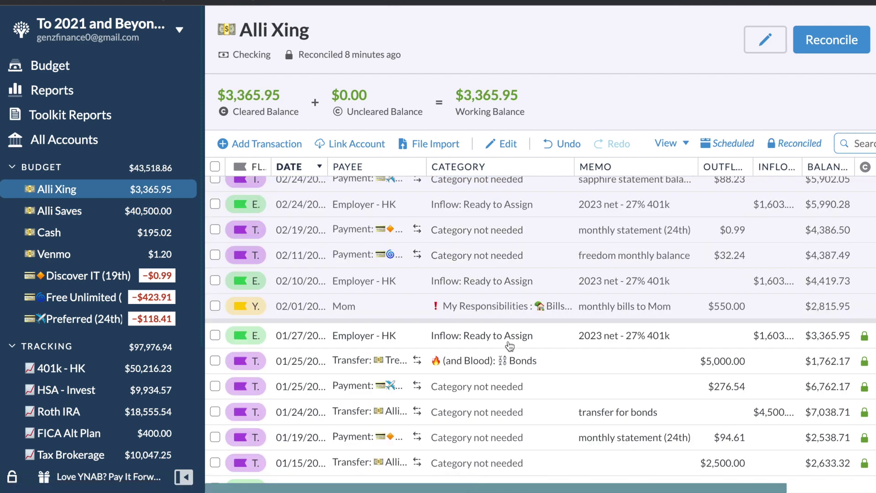
scroll(508, 346, "down", 1)
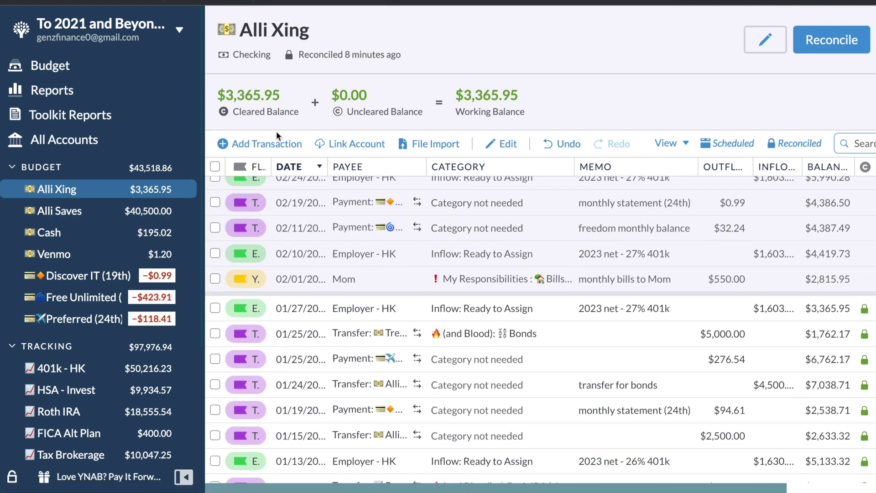
left_click(154, 61)
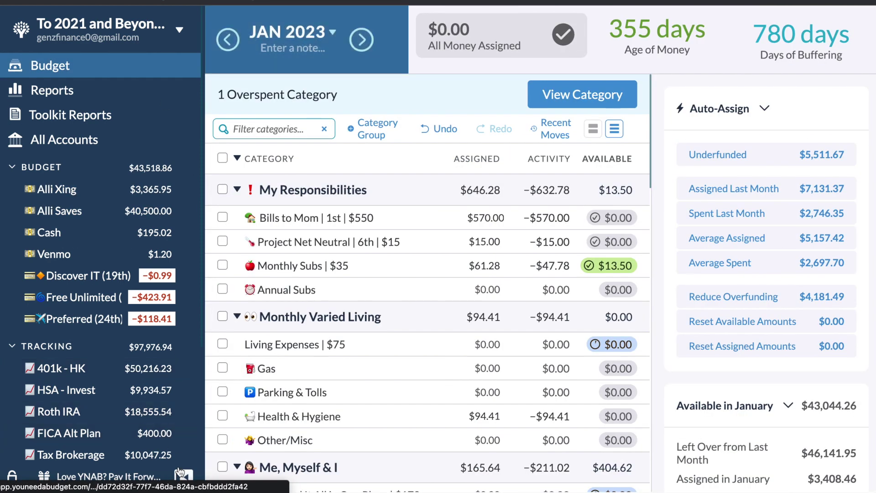
Hide the accounts list and check General E-Fund's target: $6,000.00 saved, reached
left_click(181, 474)
scroll(336, 355, "down", 1)
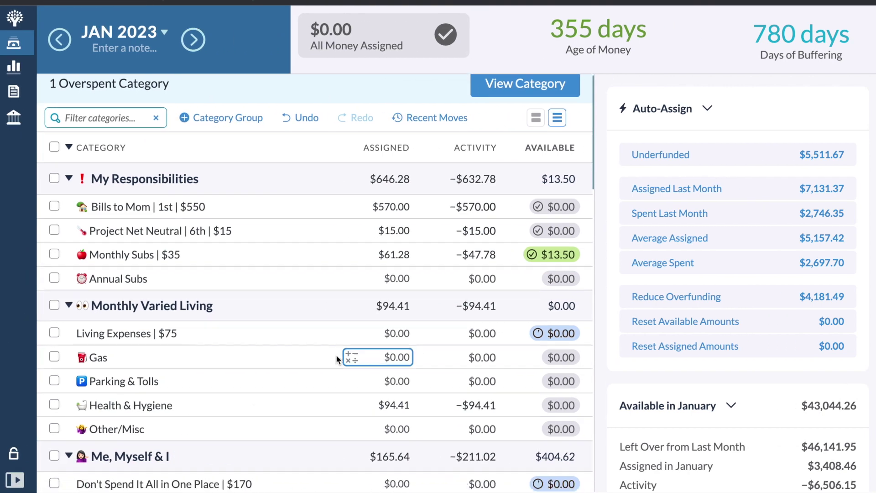
scroll(335, 354, "down", 15)
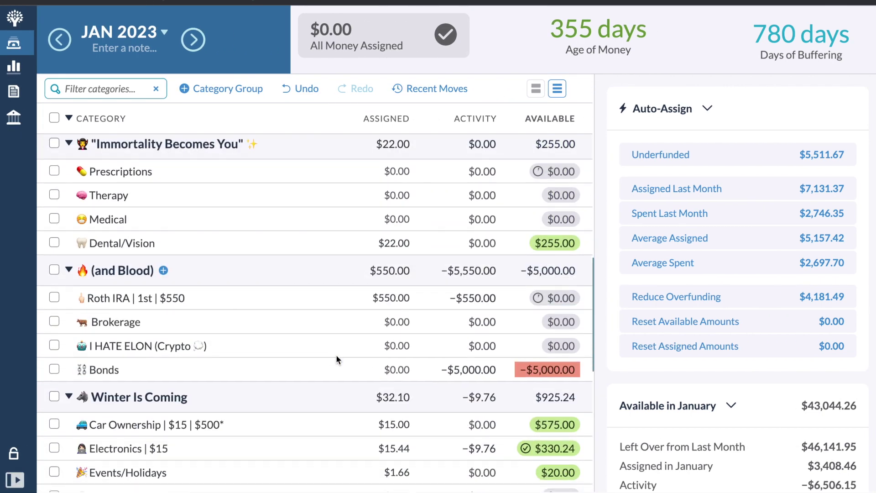
scroll(371, 385, "down", 10)
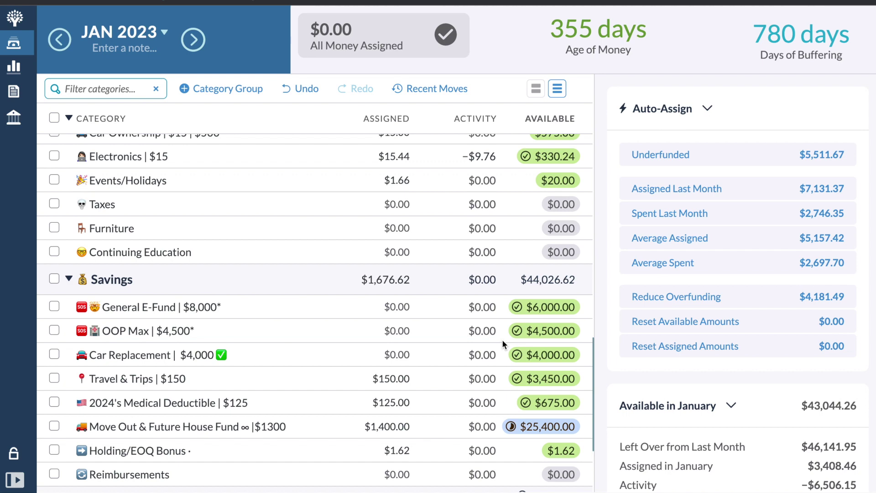
left_click(447, 304)
key("Down")
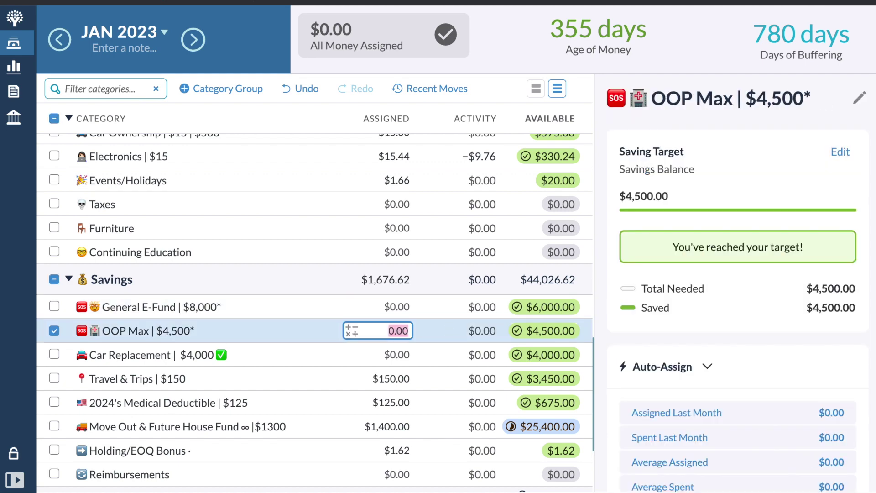
key("Up")
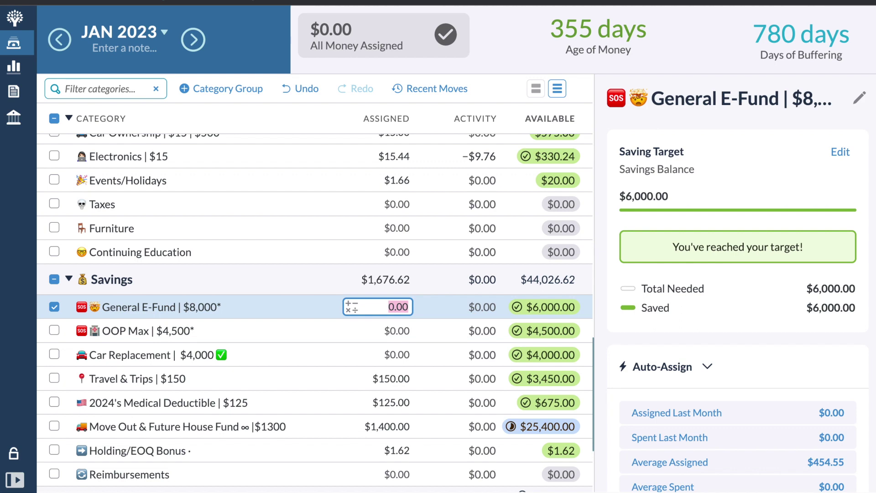
scroll(511, 416, "down", 1)
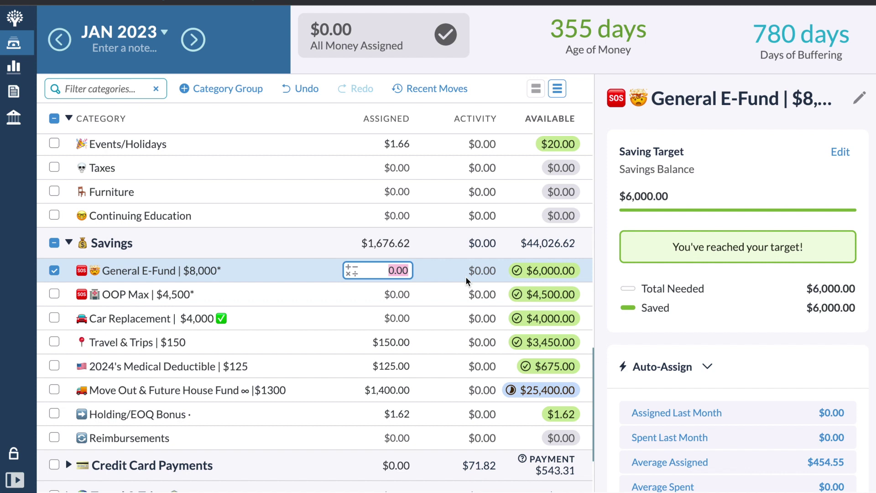
left_click(550, 320)
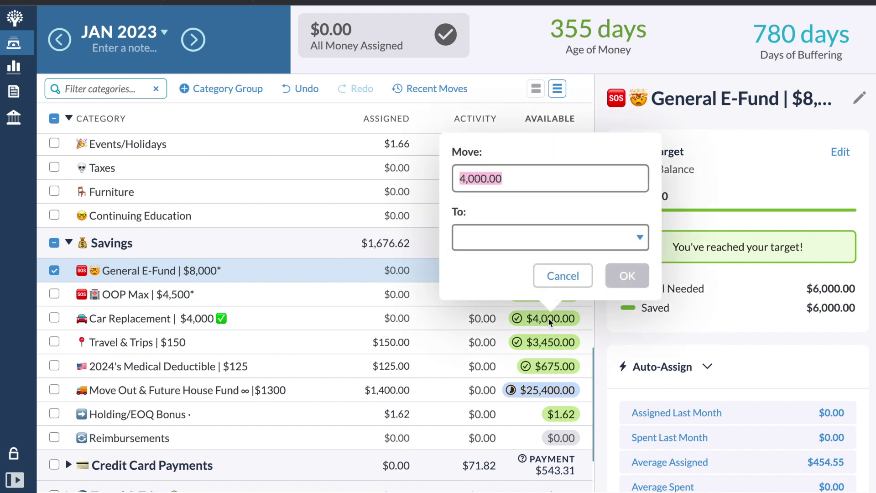
Move Car Replacement's $4,000.00 available into the Bonds category
key("Tab")
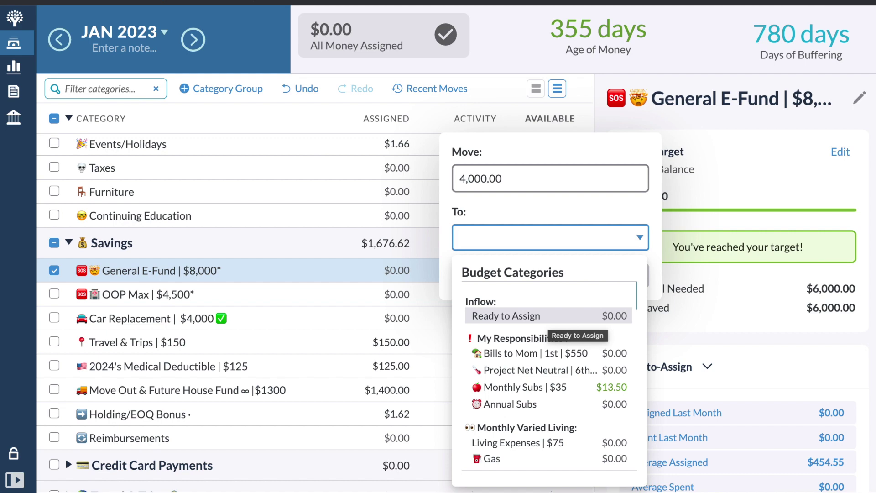
scroll(597, 302, "down", 6)
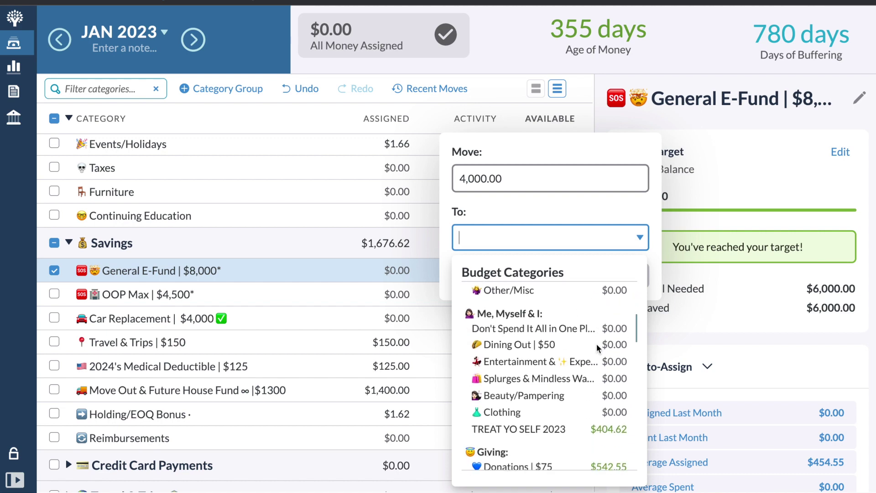
scroll(596, 344, "down", 2)
scroll(597, 347, "down", 8)
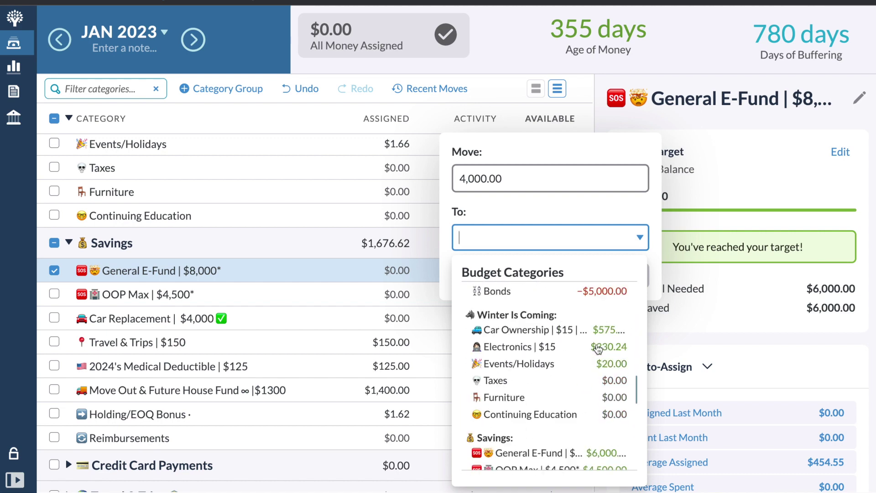
scroll(593, 340, "up", 1)
key("Return")
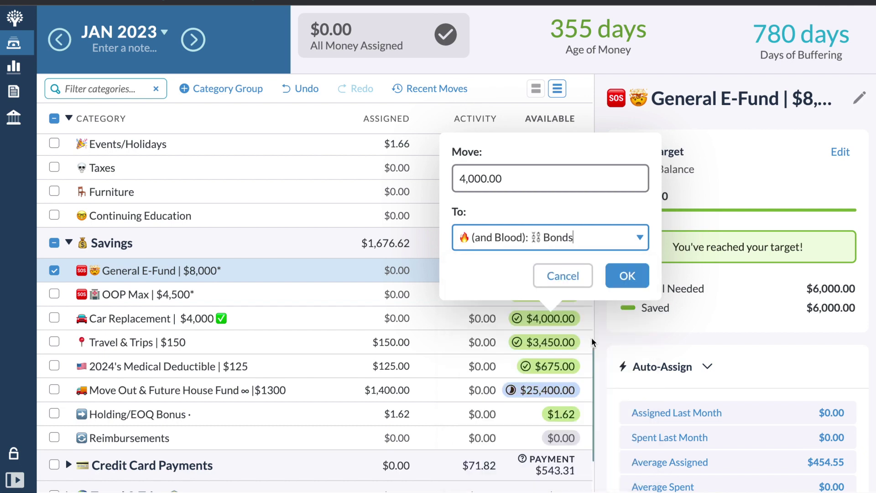
left_click(613, 280)
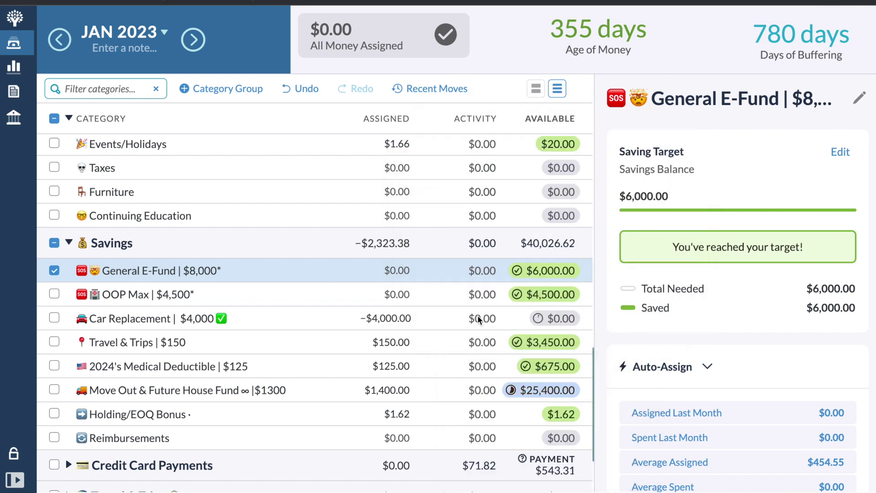
left_click(518, 316)
Delete Car Replacement's savings target and drag it below Reimbursements in Savings
scroll(662, 383, "down", 5)
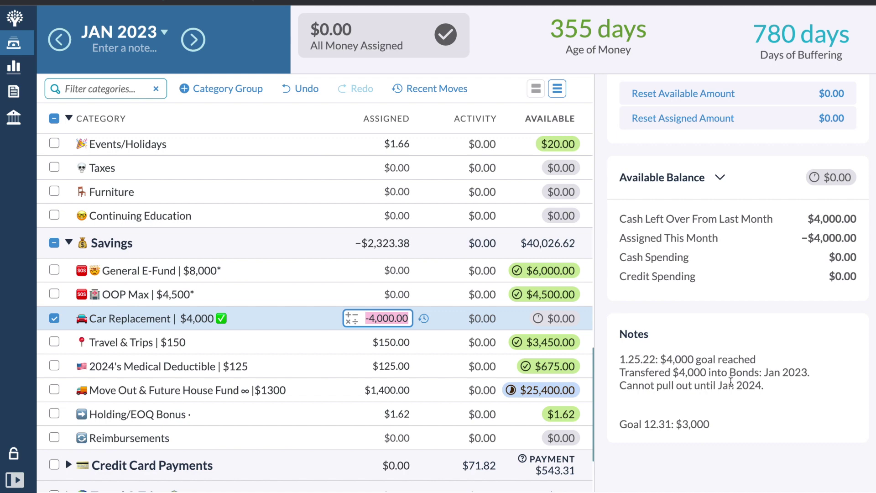
scroll(731, 206, "up", 5)
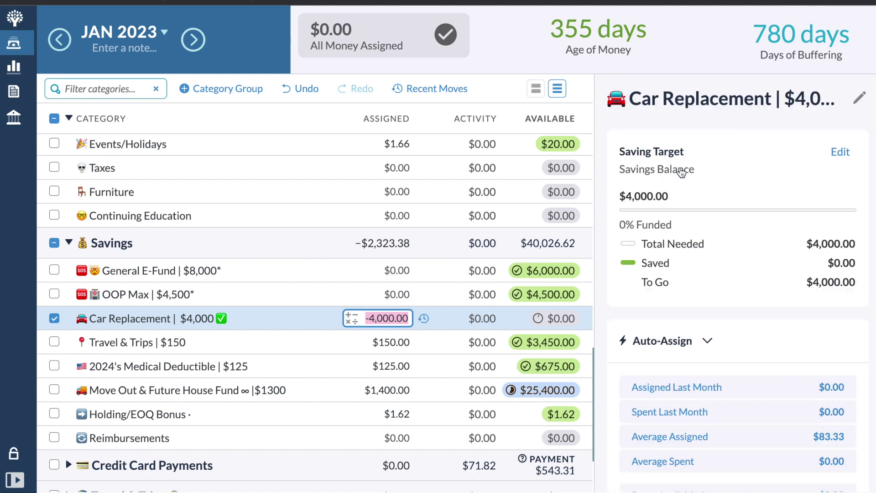
left_click(836, 159)
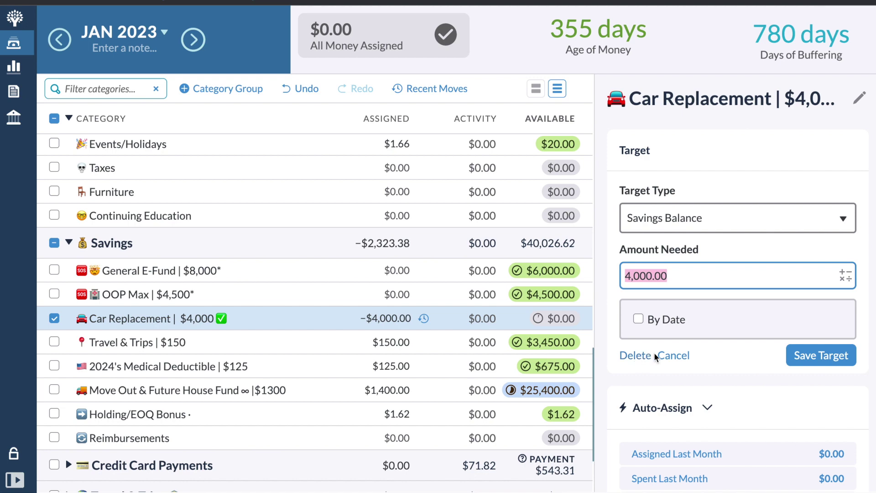
left_click(634, 359)
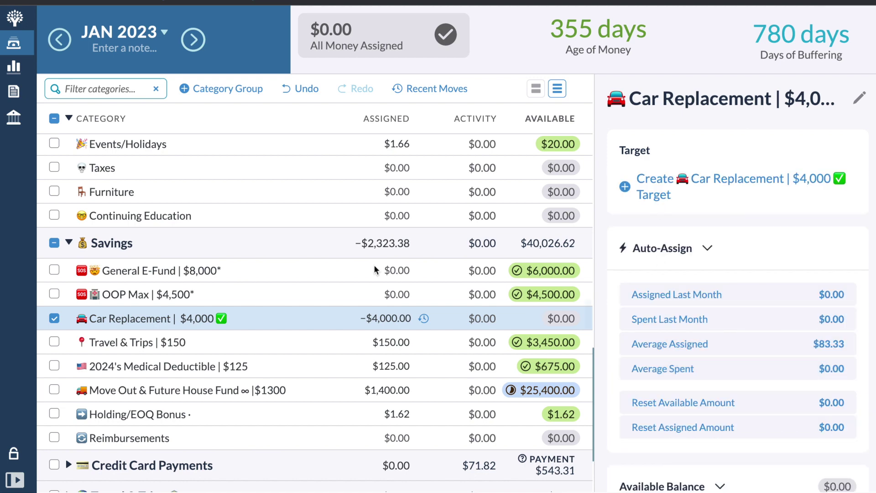
left_click_drag(227, 322, 191, 439)
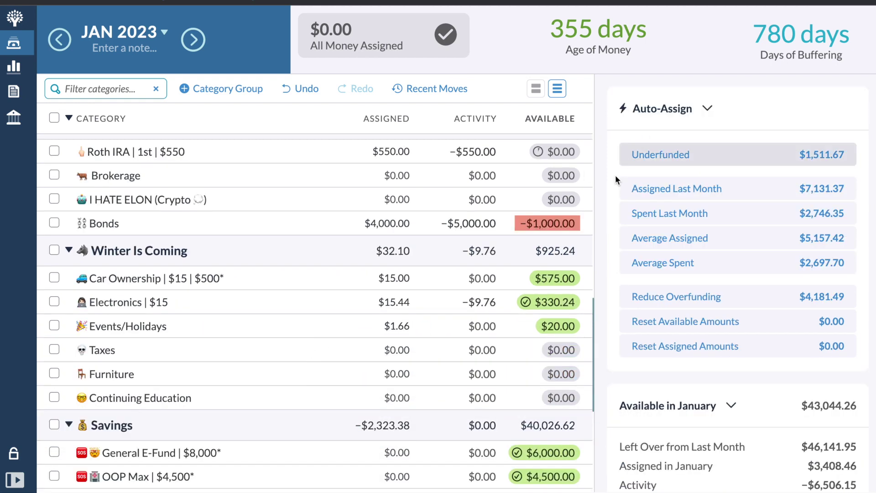
Change General E-Fund's note from 2k to 3k in I-bonds, adding the date '; 1.25.2023'
scroll(537, 226, "down", 2)
scroll(536, 226, "down", 1)
left_click(348, 316)
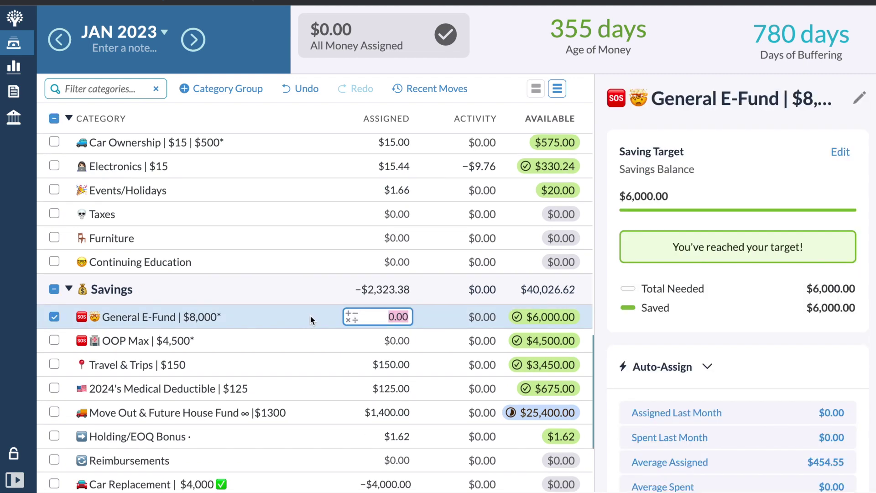
scroll(632, 430, "down", 5)
left_click(631, 427)
key("BackSpace")
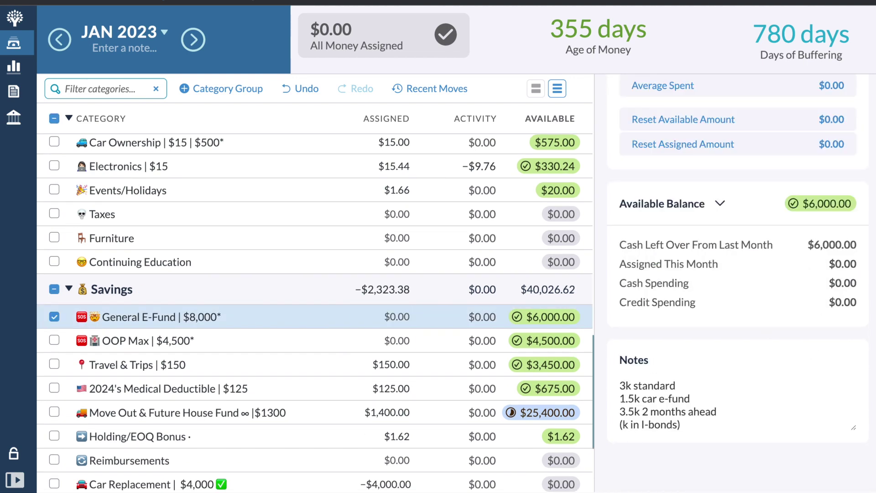
type("3")
left_click(684, 425)
type("; 1.25.202")
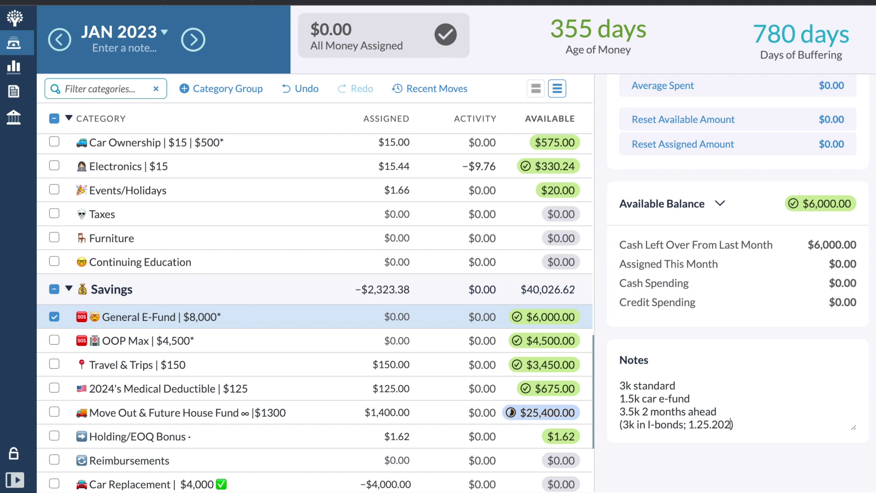
type("3")
scroll(534, 271, "up", 5)
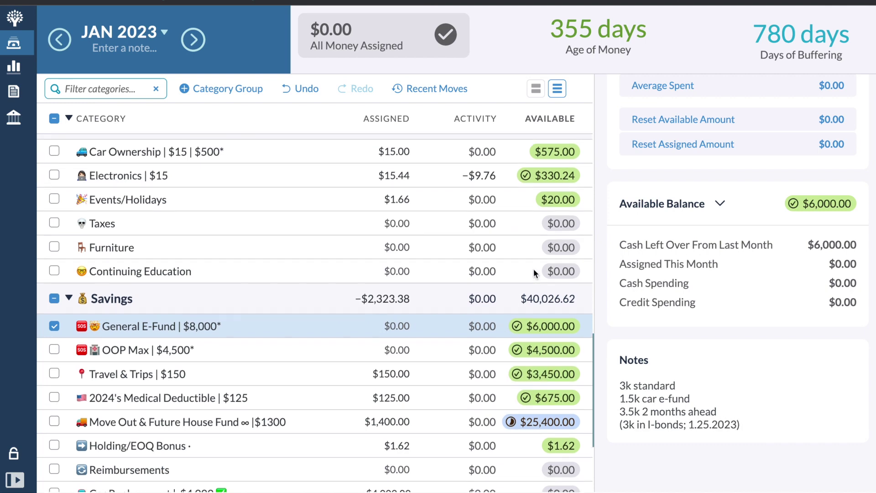
scroll(535, 273, "up", 1)
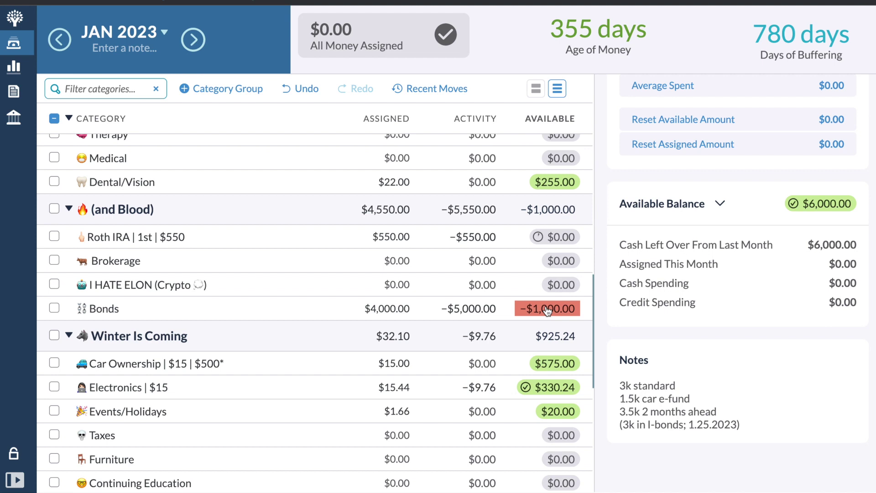
Cover the Bonds overspending of $1,000.00 from General E-Fund
left_click(548, 310)
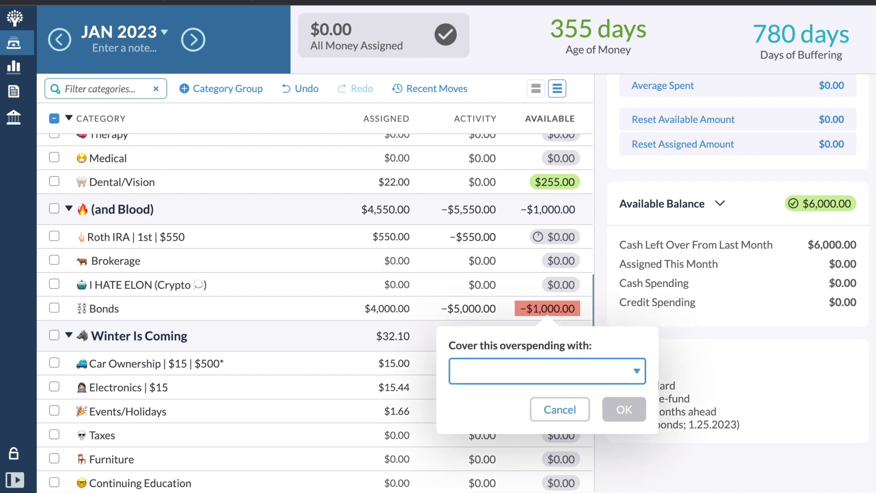
type("emer")
key("BackSpace")
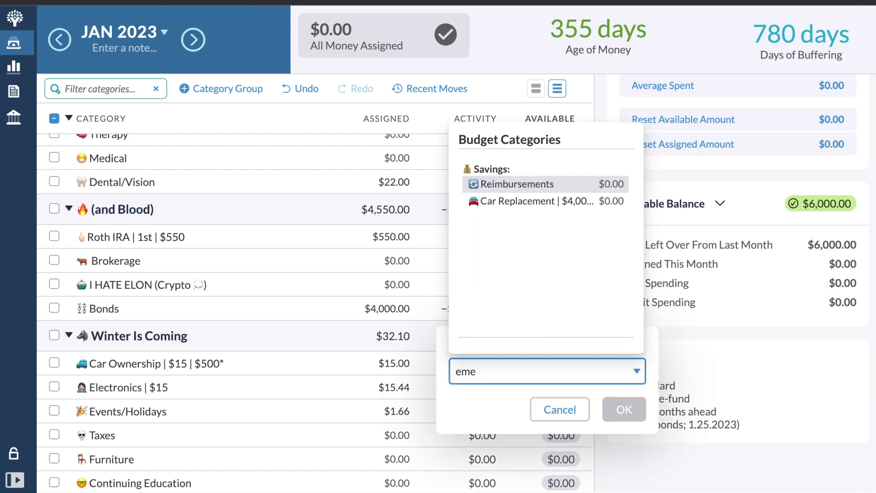
key("BackSpace")
key("BackSpace")
type("-f")
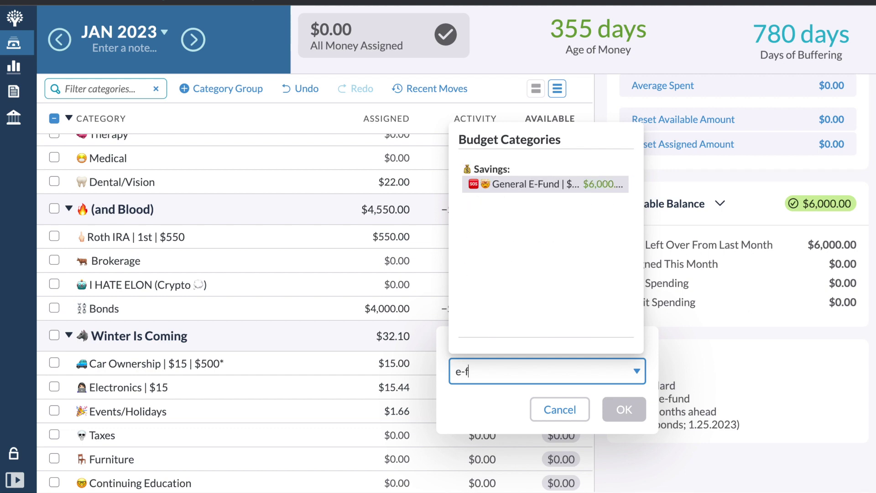
key("Return")
key("Return")
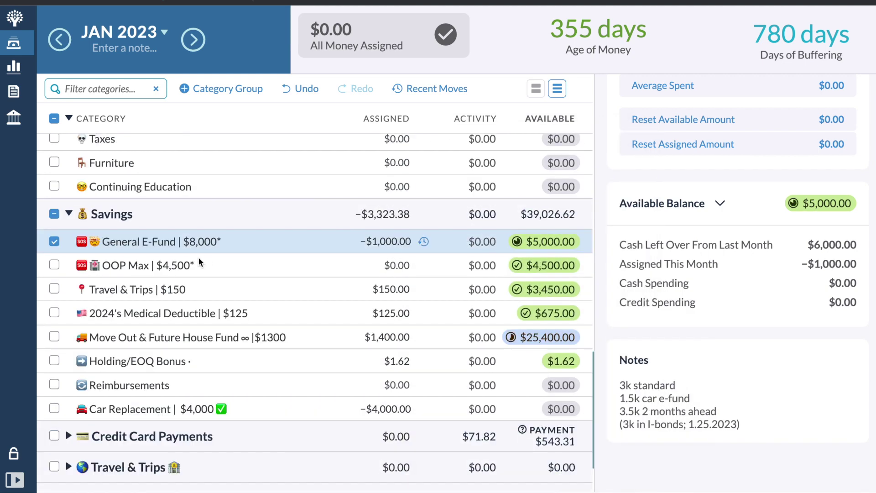
left_click(174, 241)
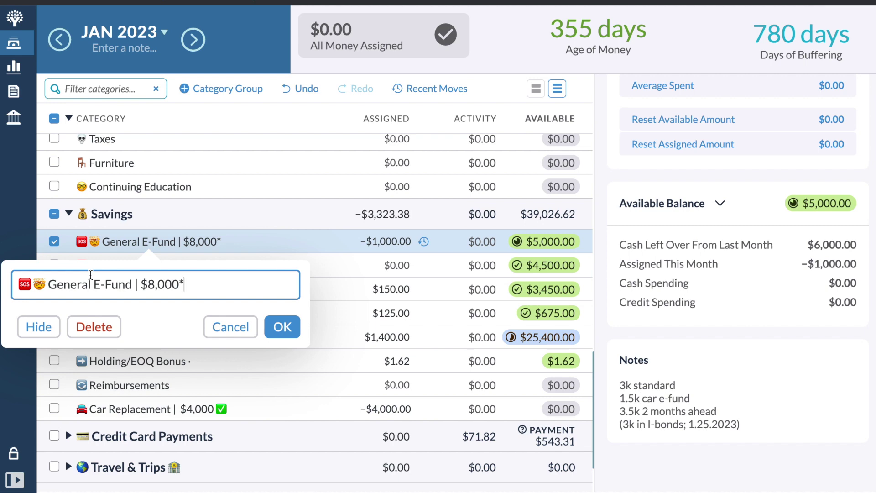
key("Escape")
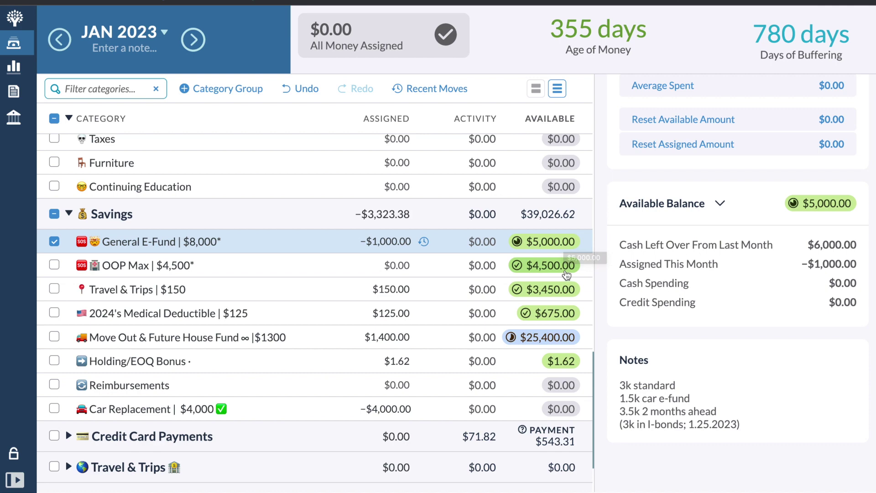
left_click(459, 271)
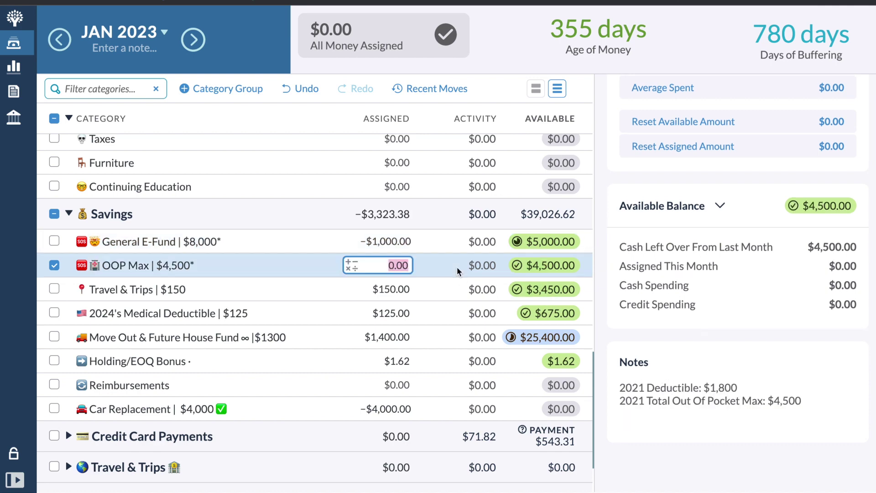
key("Down")
key("Down")
key("Down")
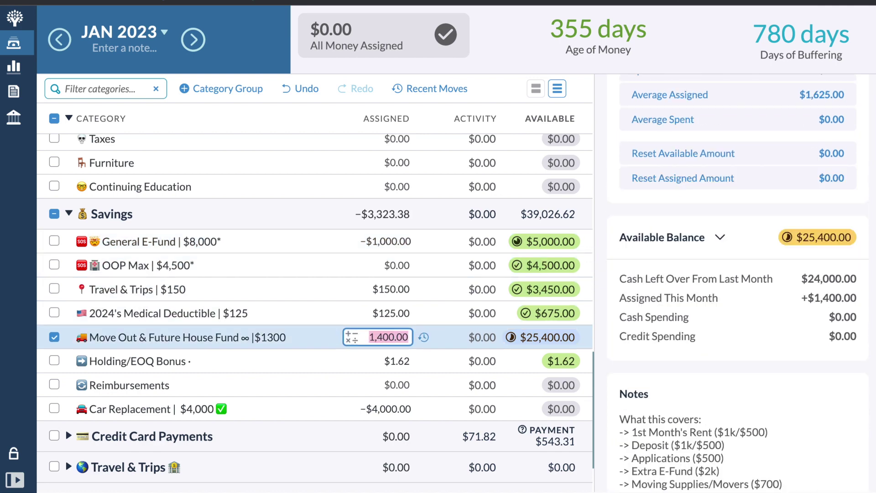
key("Escape")
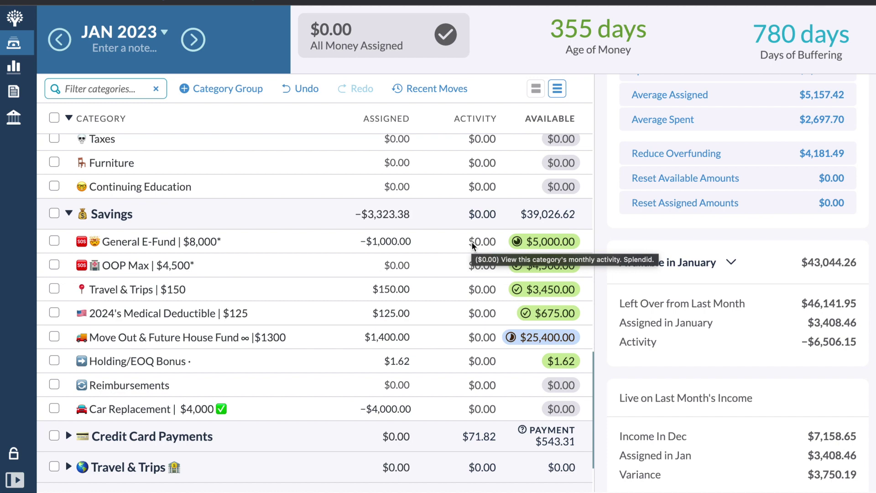
left_click(438, 242)
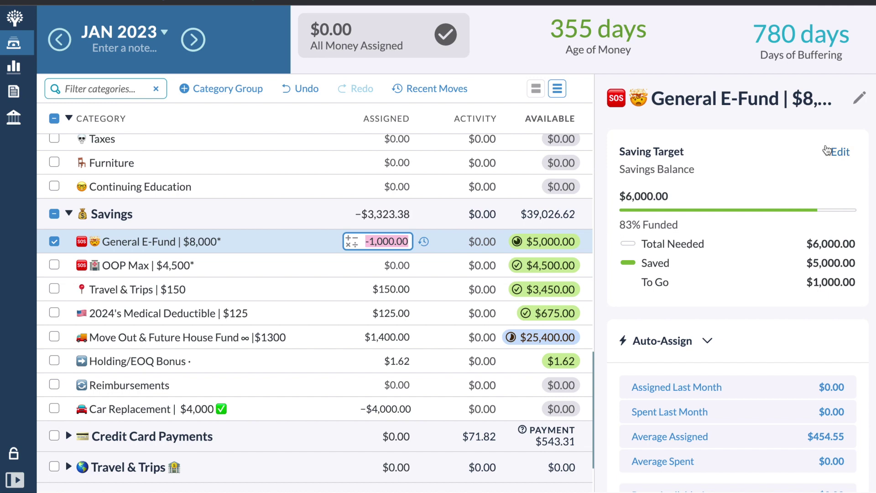
Change General E-Fund's target Amount Needed from 6,000 to 5,000.00 and save it
left_click(849, 153)
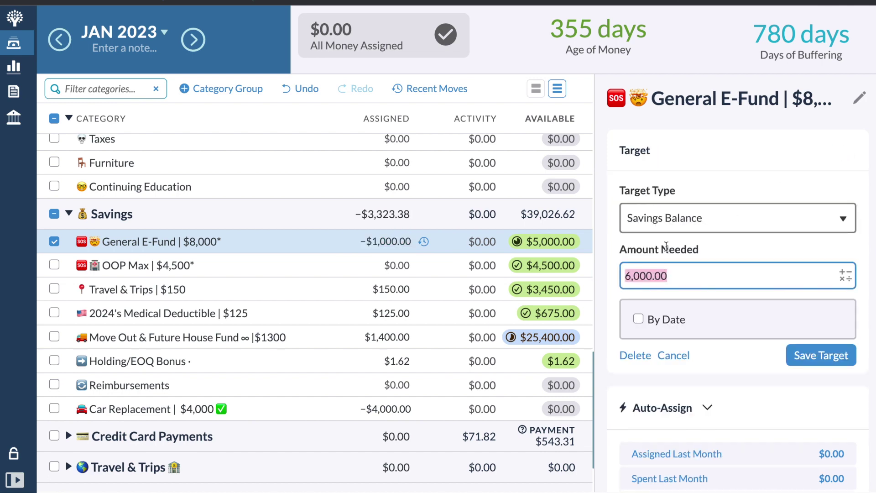
left_click(630, 278)
key("BackSpace")
type("5")
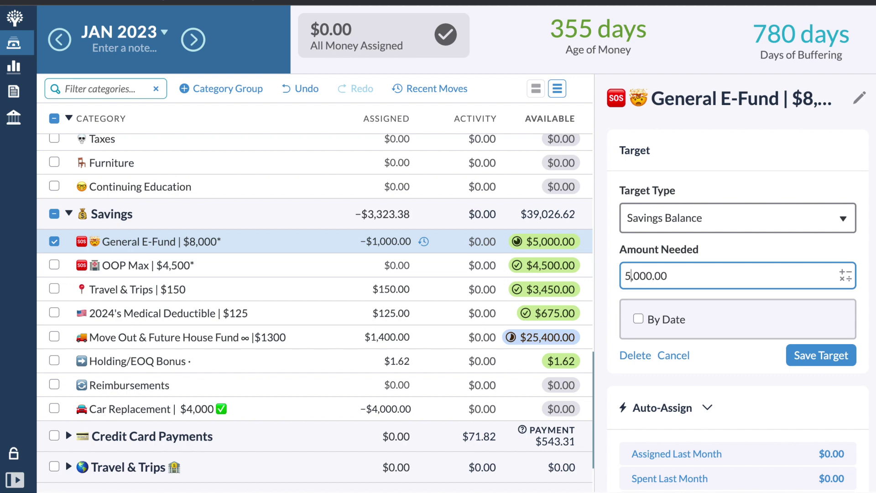
left_click(827, 358)
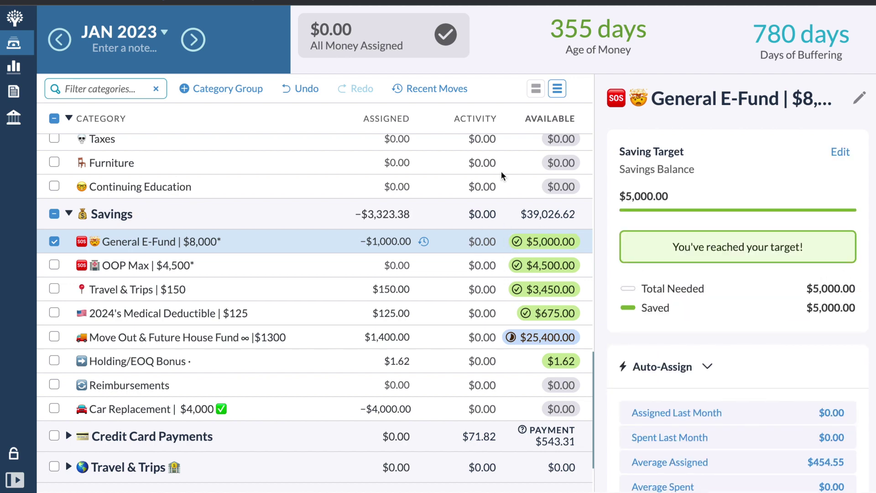
left_click(57, 241)
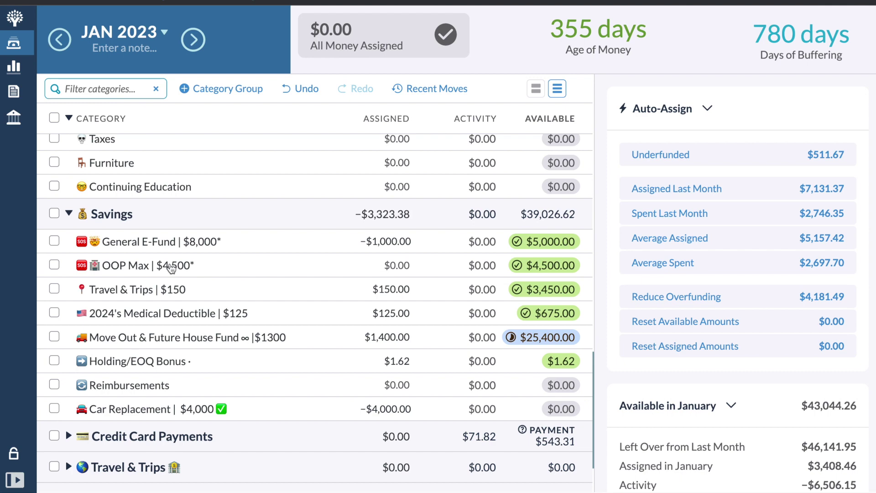
Scroll through the categories, then open the January 2023 Income v Expense report
scroll(171, 269, "up", 10)
scroll(171, 269, "down", 2)
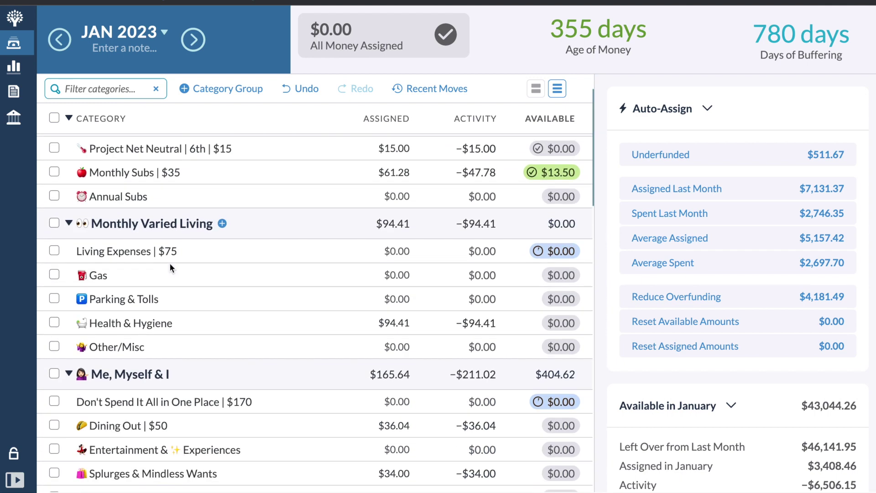
scroll(170, 265, "down", 7)
scroll(170, 265, "down", 2)
left_click(15, 479)
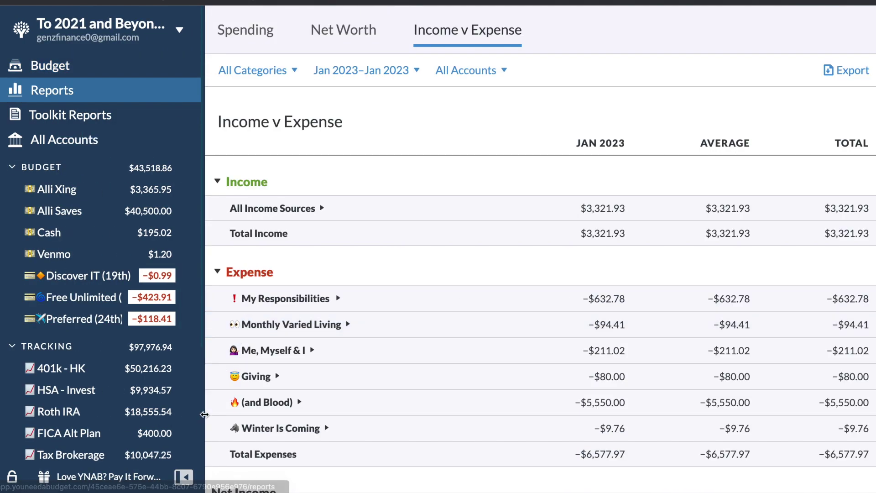
Expand All Income Sources and check the Employer - HK income transactions
left_click(184, 477)
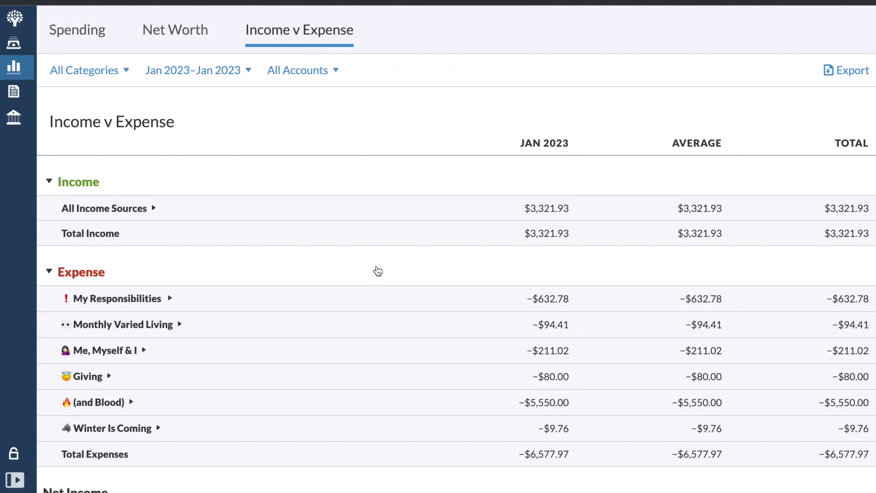
left_click(153, 209)
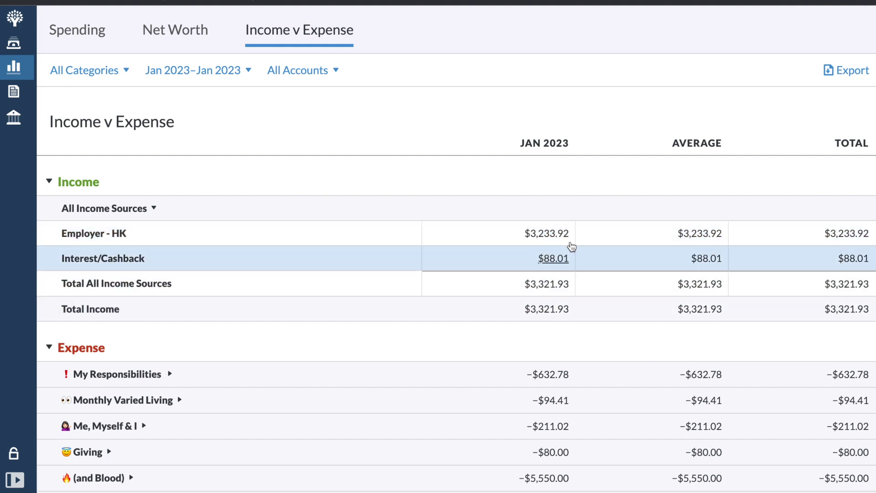
left_click(546, 234)
left_click(699, 301)
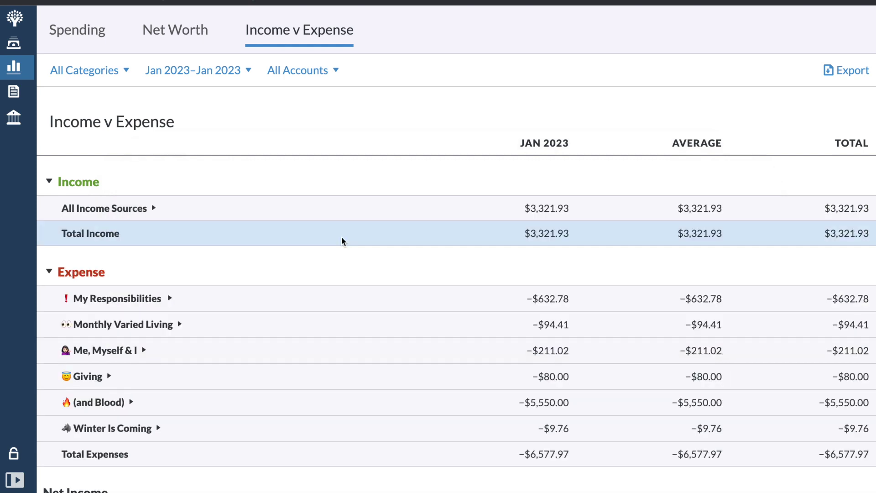
Under My Responsibilities, review the transactions behind Bills to Mom's January 2023 amount
left_click(190, 297)
scroll(189, 299, "down", 1)
scroll(188, 299, "down", 1)
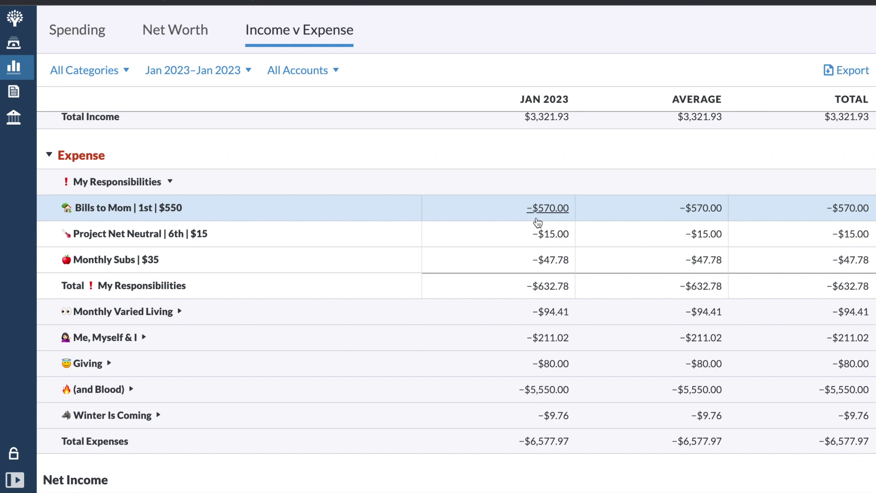
left_click(540, 209)
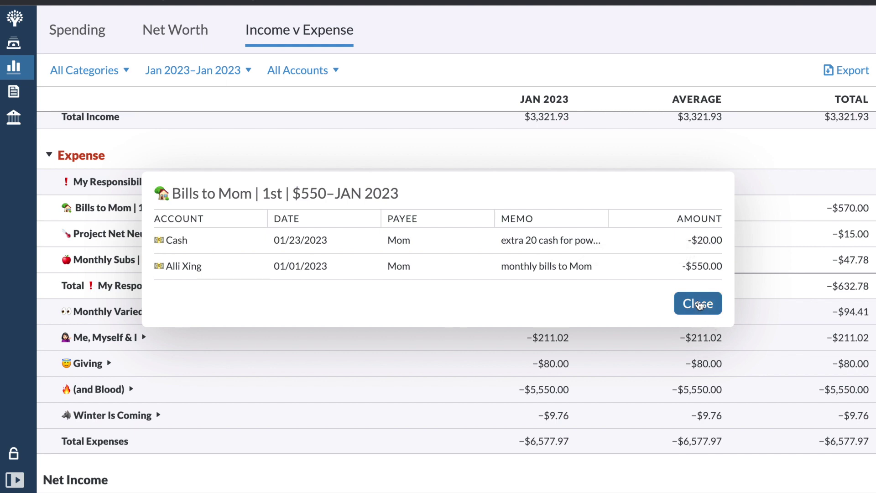
left_click(700, 305)
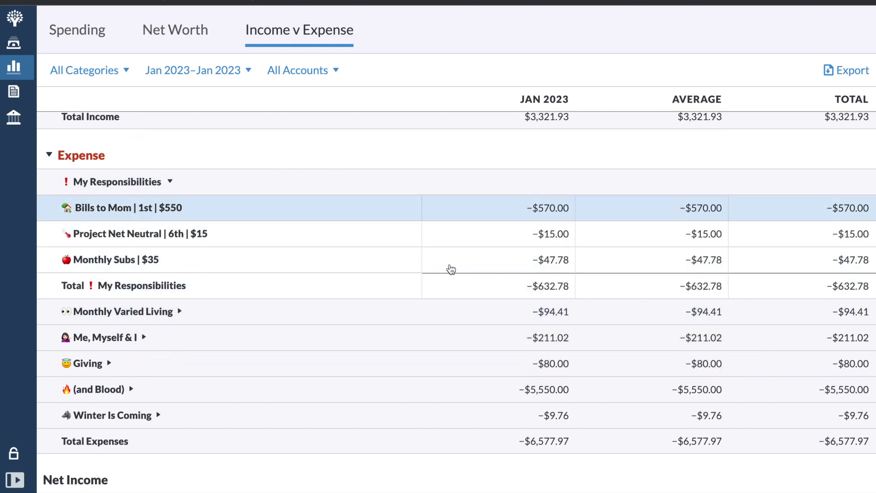
left_click(208, 182)
Review Health & Hygiene's −$94.41 January transactions within Monthly Varied Living
left_click(246, 294)
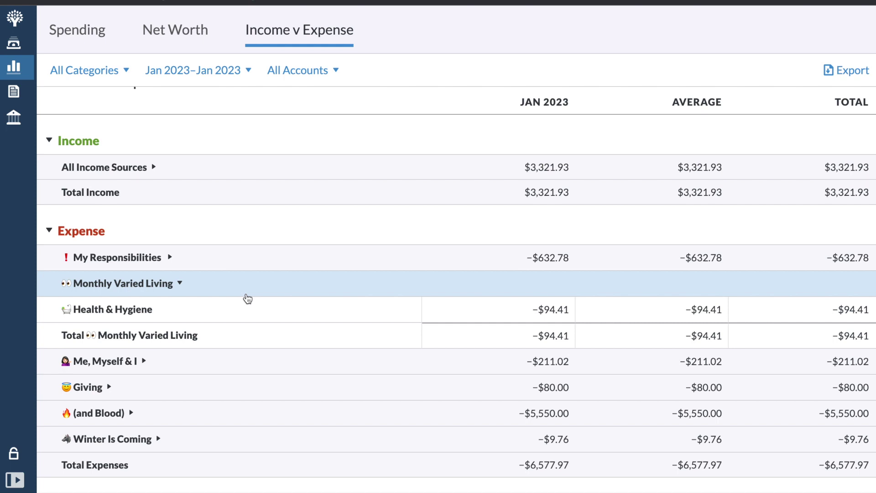
left_click(529, 310)
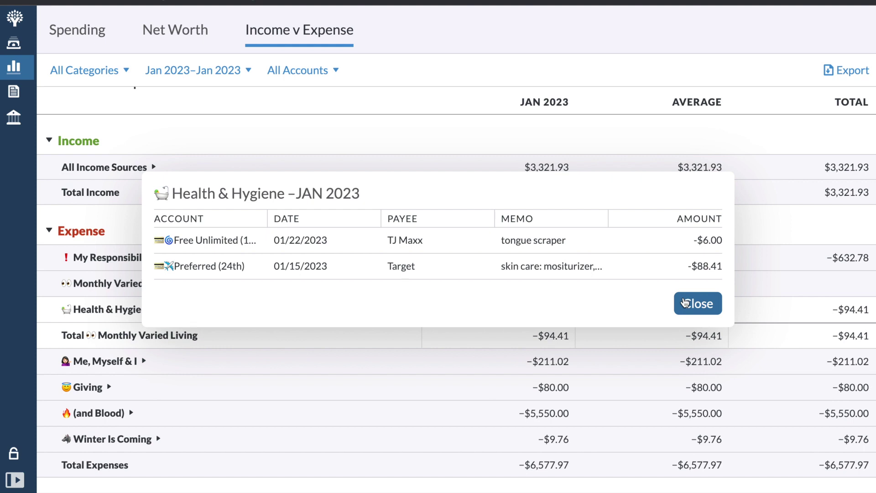
left_click(685, 303)
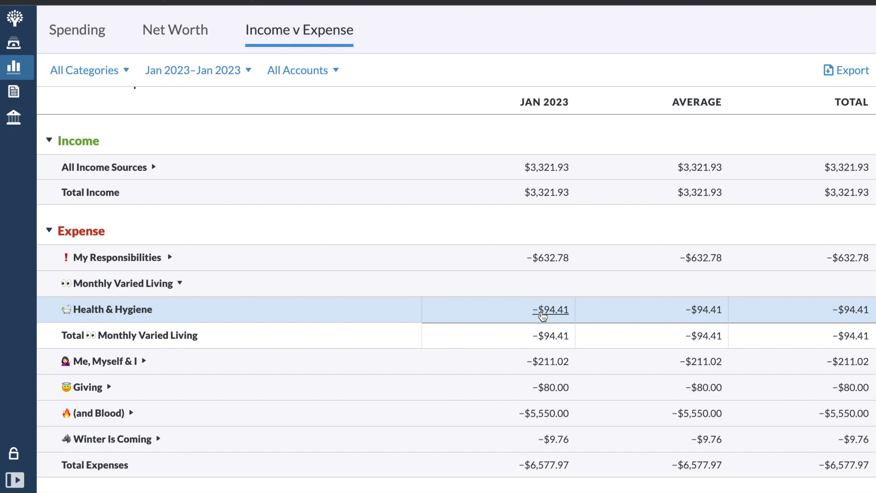
left_click(411, 290)
left_click(277, 306)
Review the January 2023 transactions behind Dining Out and Splurges & Mindless Wants
scroll(489, 296, "down", 1)
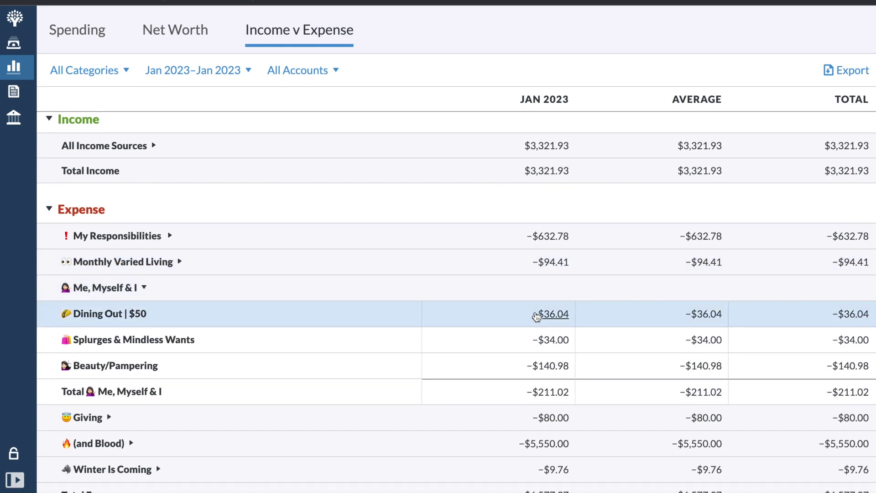
left_click(537, 314)
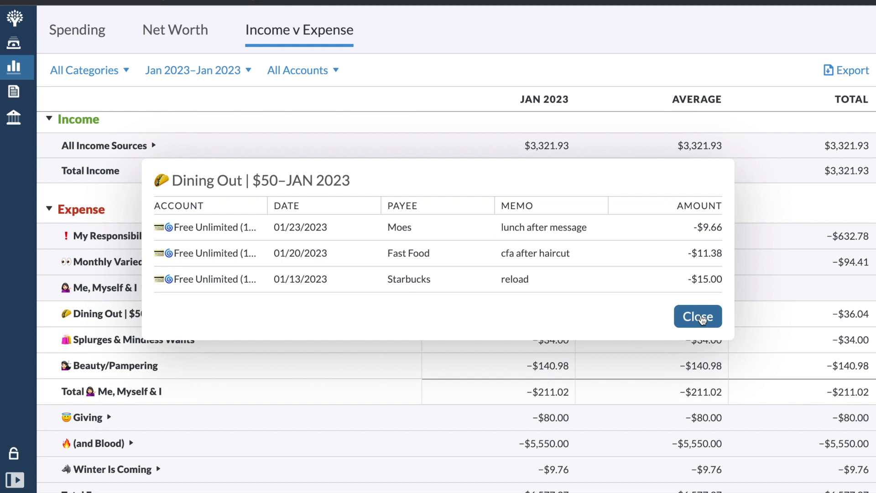
left_click(702, 319)
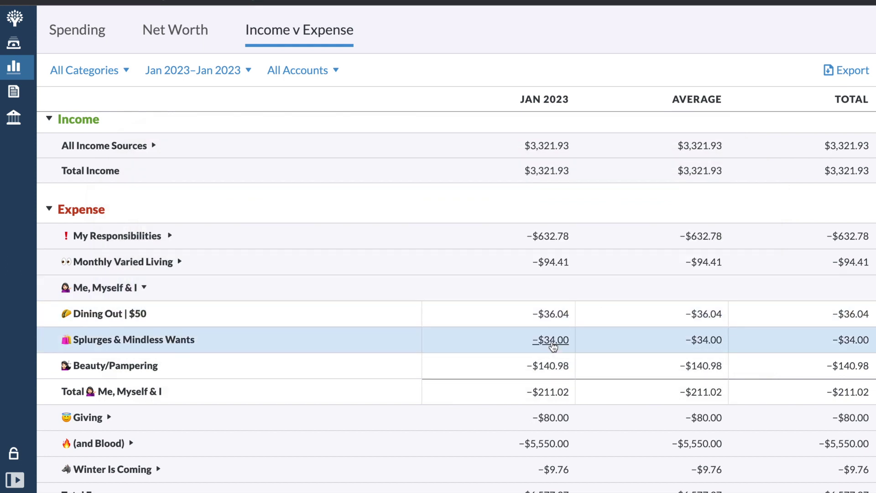
left_click(553, 346)
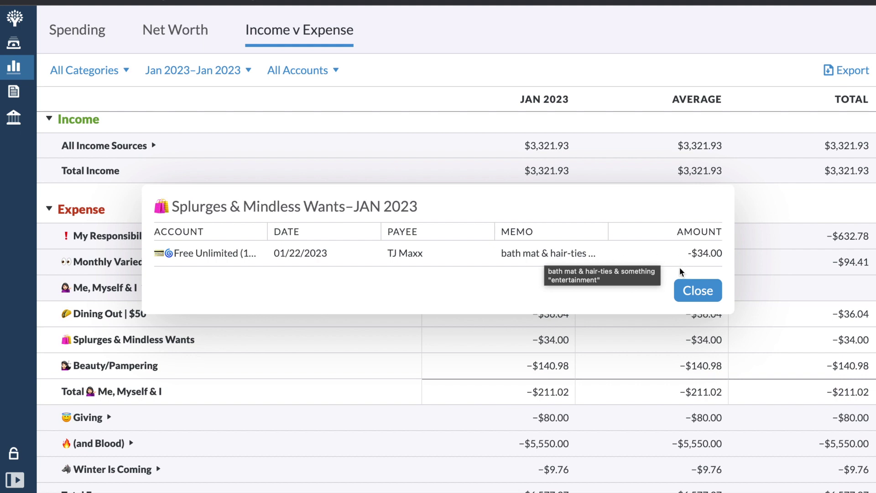
left_click(698, 291)
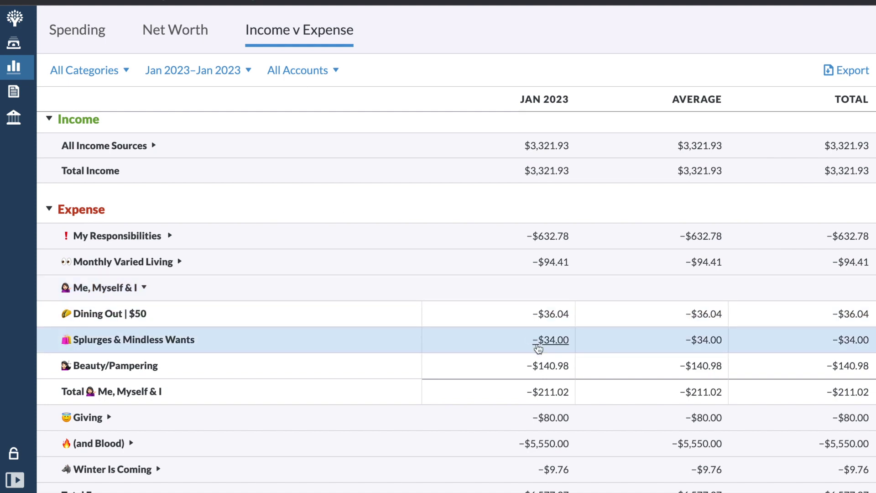
scroll(539, 350, "down", 1)
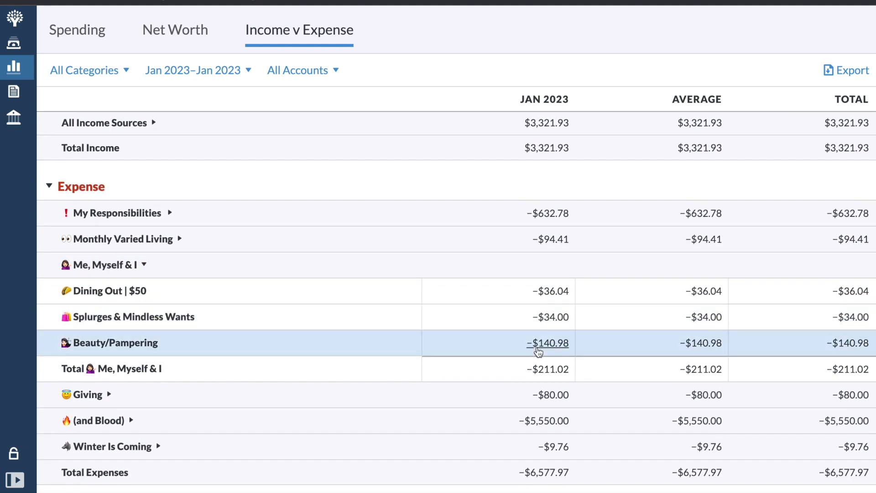
Read the two January transactions making up Beauty/Pampering's −$140.98 spending
left_click(538, 349)
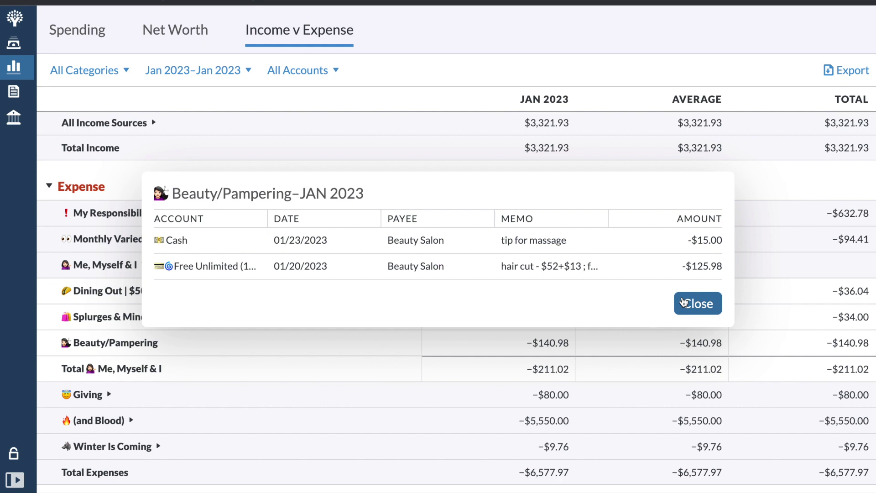
left_click(683, 302)
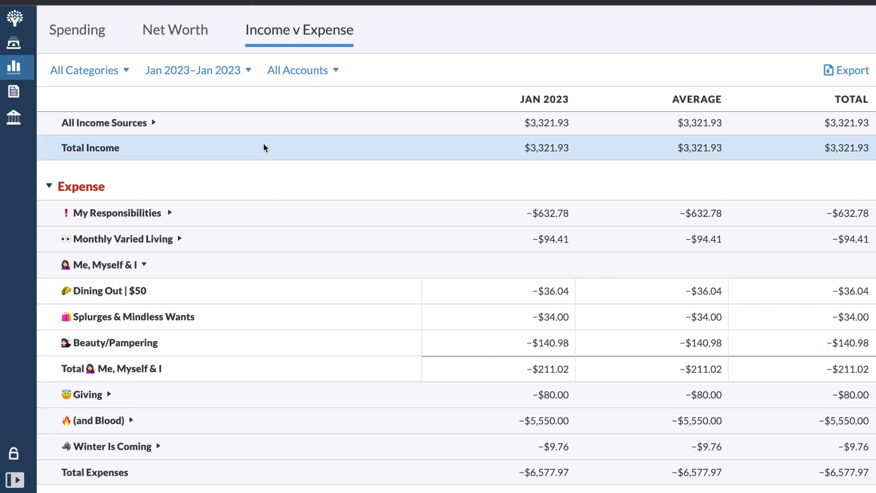
Expand the Giving group and check its January Gifts transaction
left_click(201, 234)
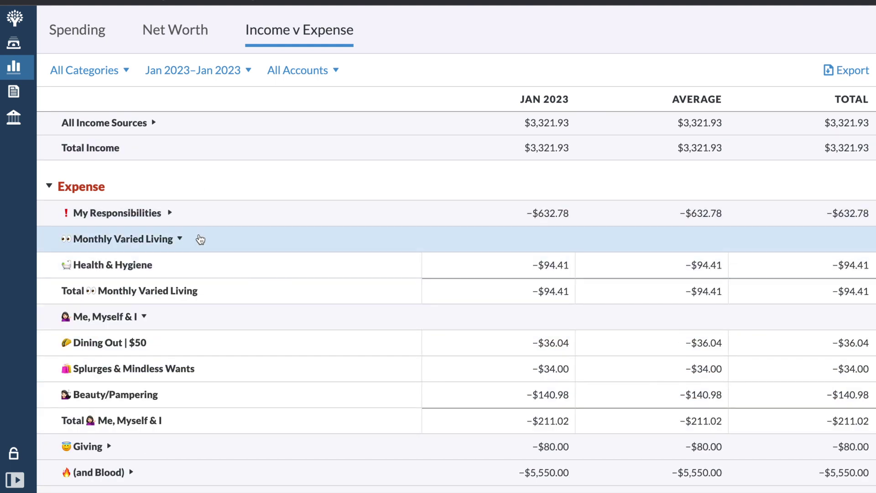
left_click(199, 240)
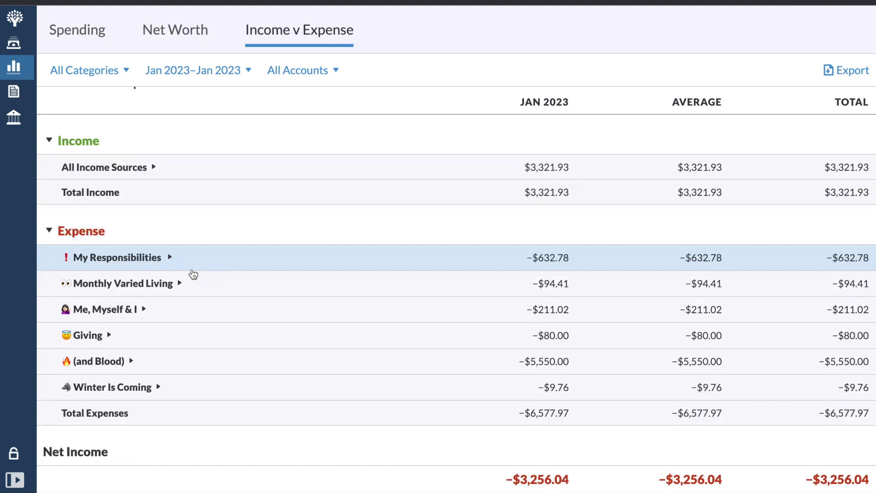
left_click(200, 335)
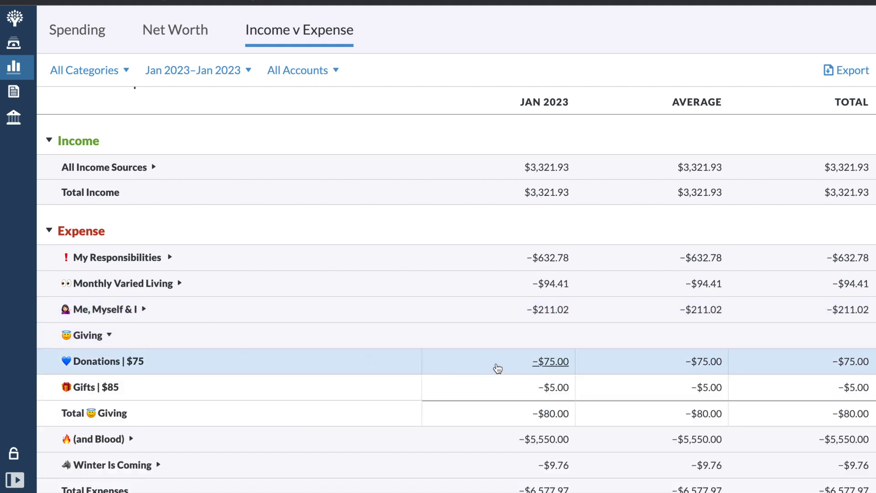
left_click(555, 389)
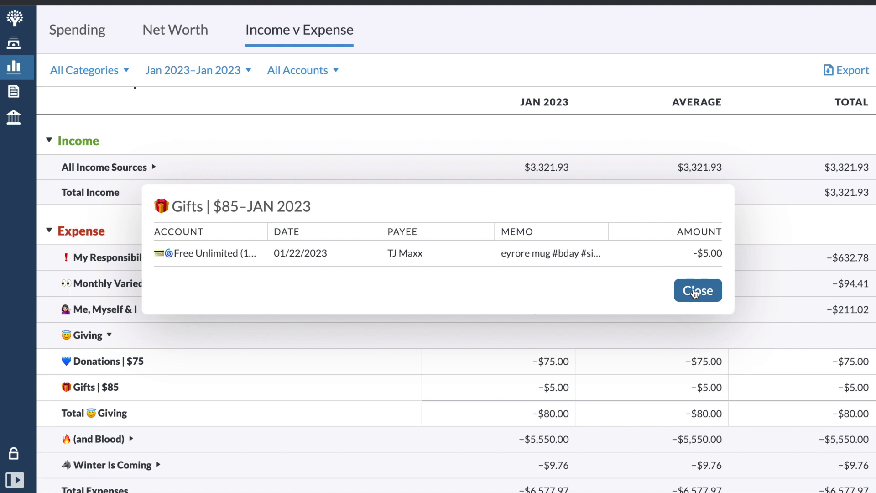
left_click(703, 299)
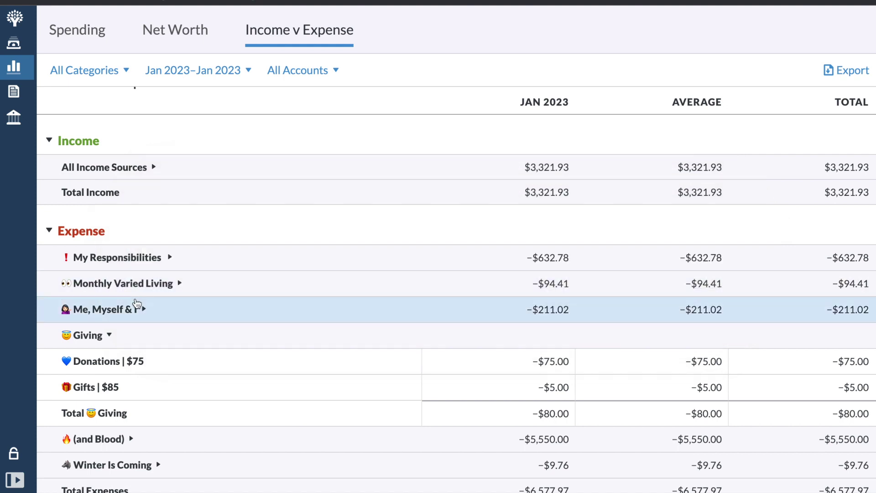
left_click(153, 336)
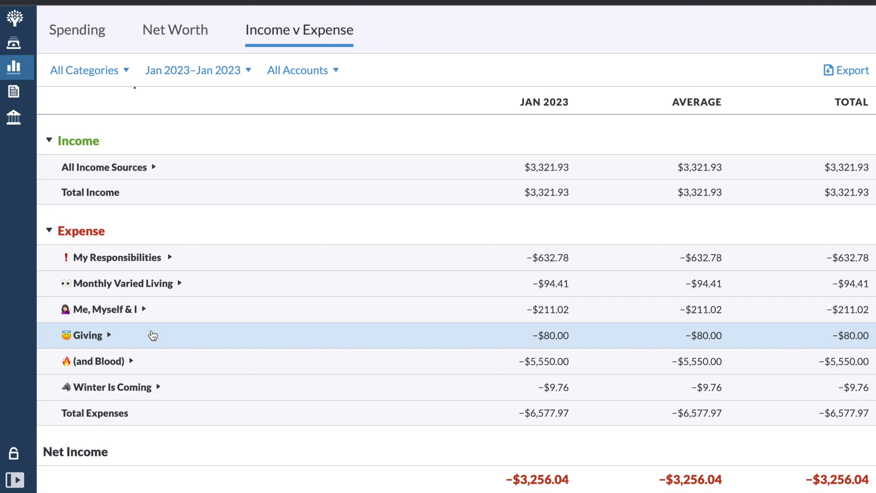
Browse (and Blood) and Winter Is Coming, checking the −$9.76 Electronics | $15 transaction
left_click(158, 362)
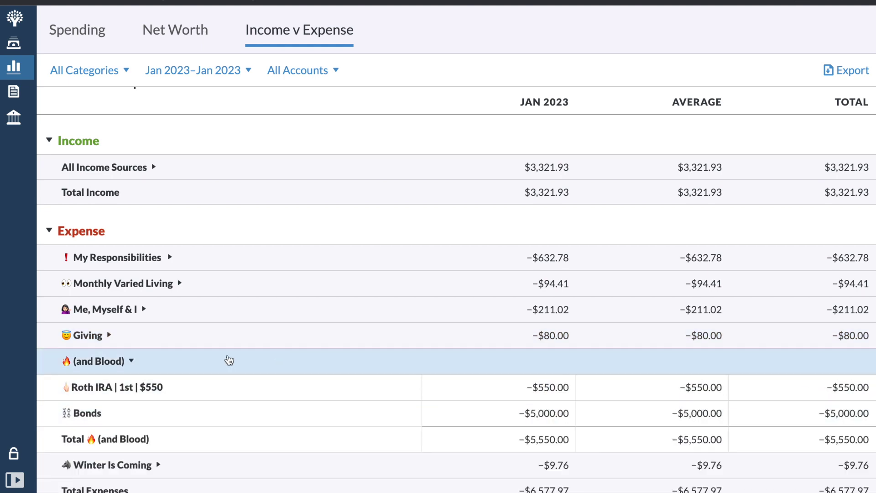
left_click(229, 360)
left_click(225, 391)
scroll(226, 391, "down", 1)
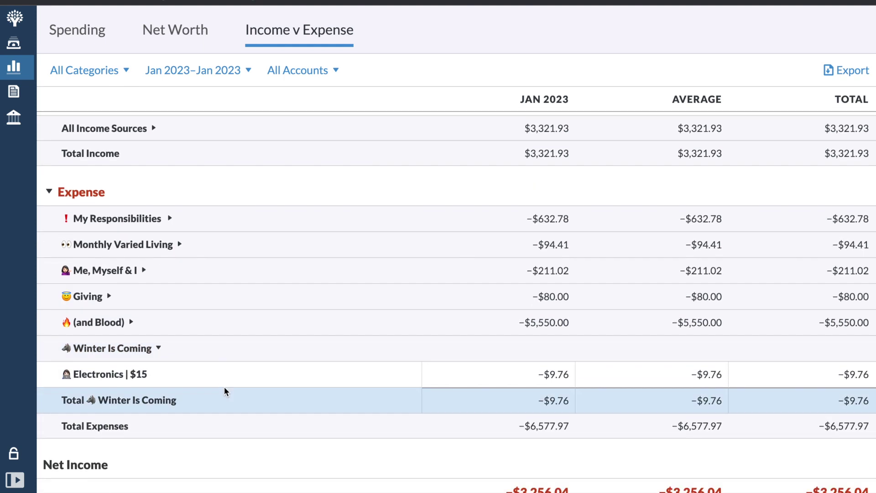
left_click(555, 376)
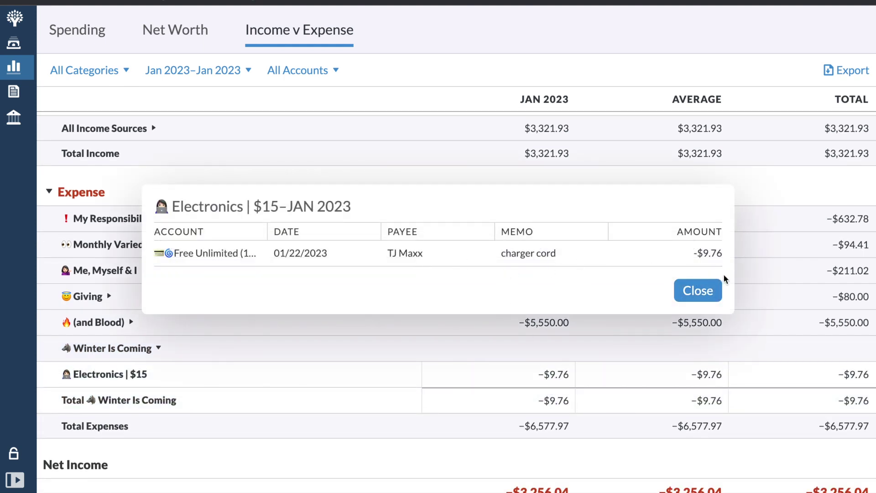
left_click(713, 299)
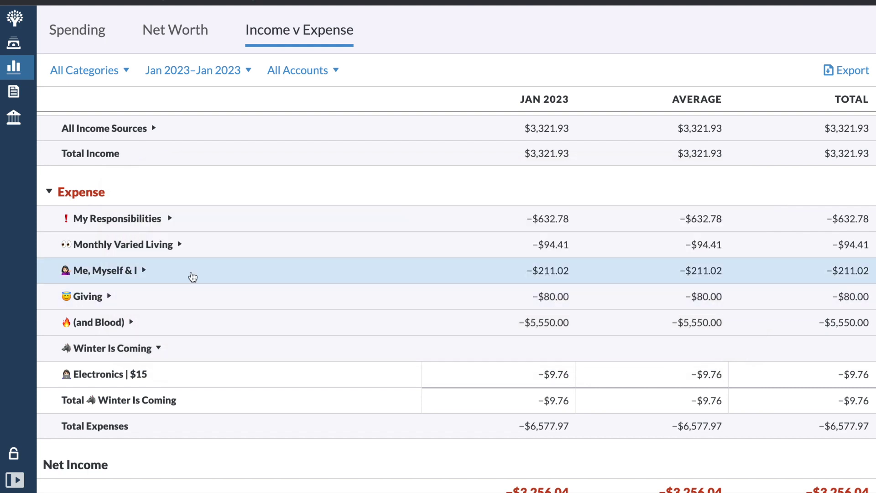
left_click(192, 274)
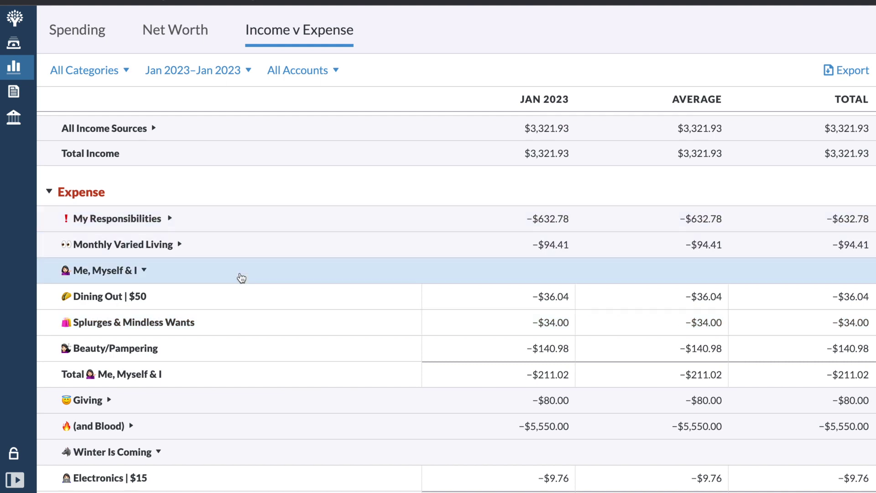
left_click(241, 278)
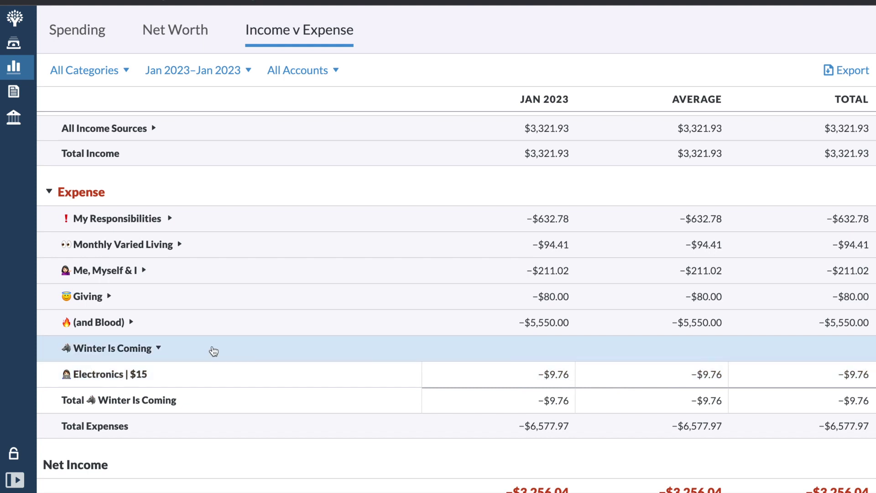
Uncheck (and Blood) in the report's category filter so net income becomes $2,293.96
left_click(214, 351)
left_click(80, 71)
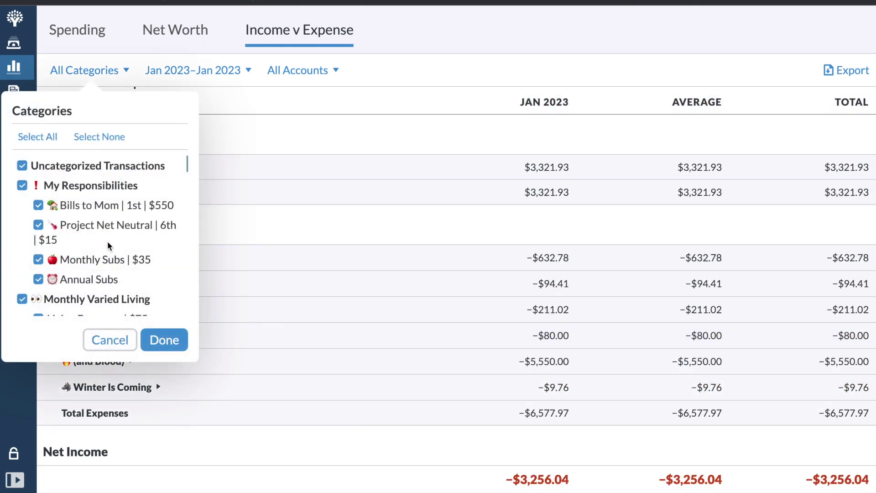
scroll(108, 241, "down", 3)
scroll(108, 241, "down", 10)
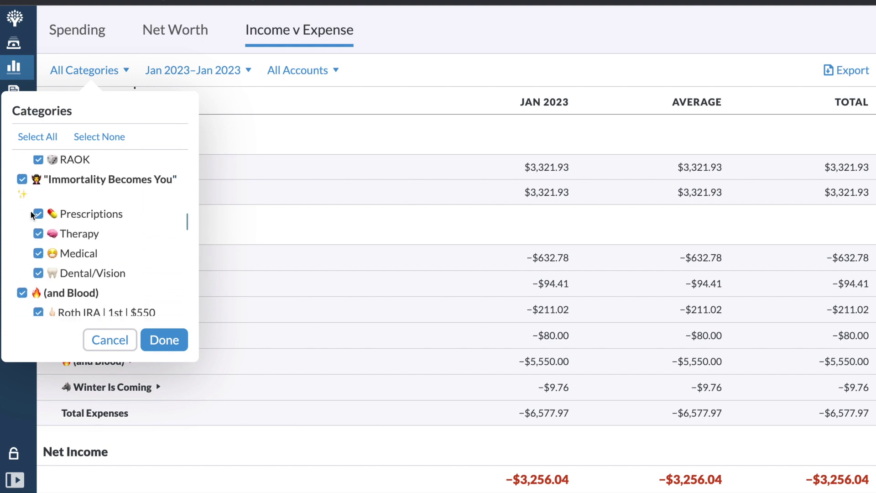
left_click(22, 243)
left_click(176, 341)
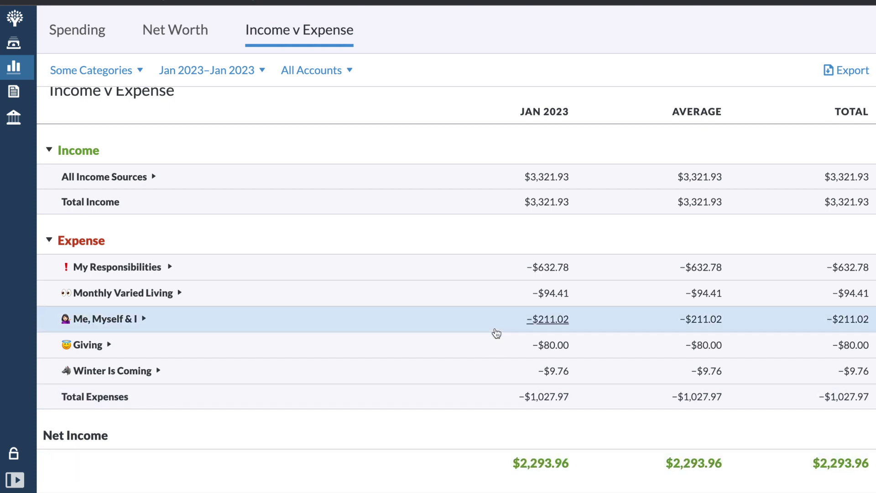
left_click(91, 32)
Go back to the January 2023 budget page from the sidebar
left_click(14, 46)
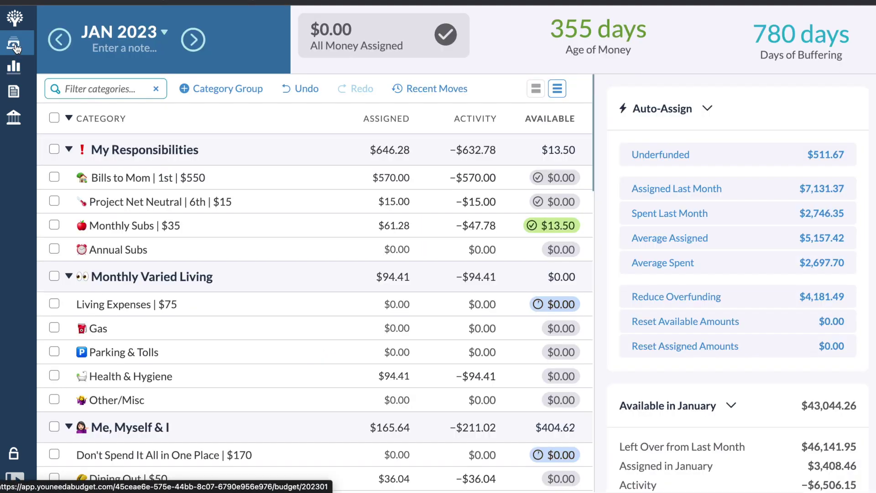